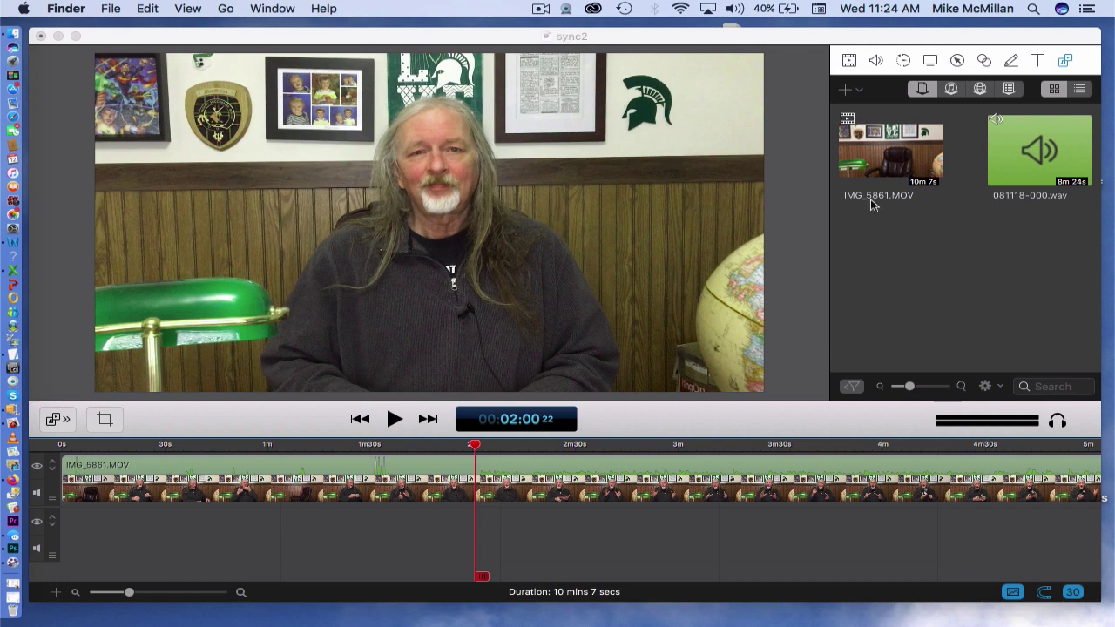
# - Play the IMG_5861.MOV clip on the timeline from about 2m33s to hear the camera's own audio
pyautogui.click(890, 131)
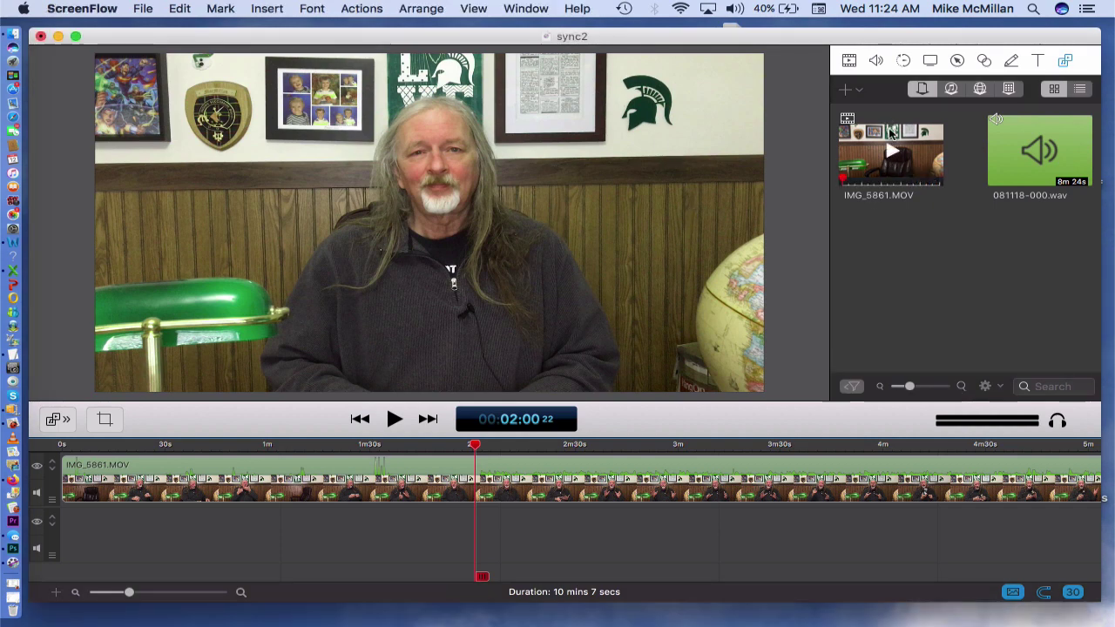
pyautogui.click(927, 131)
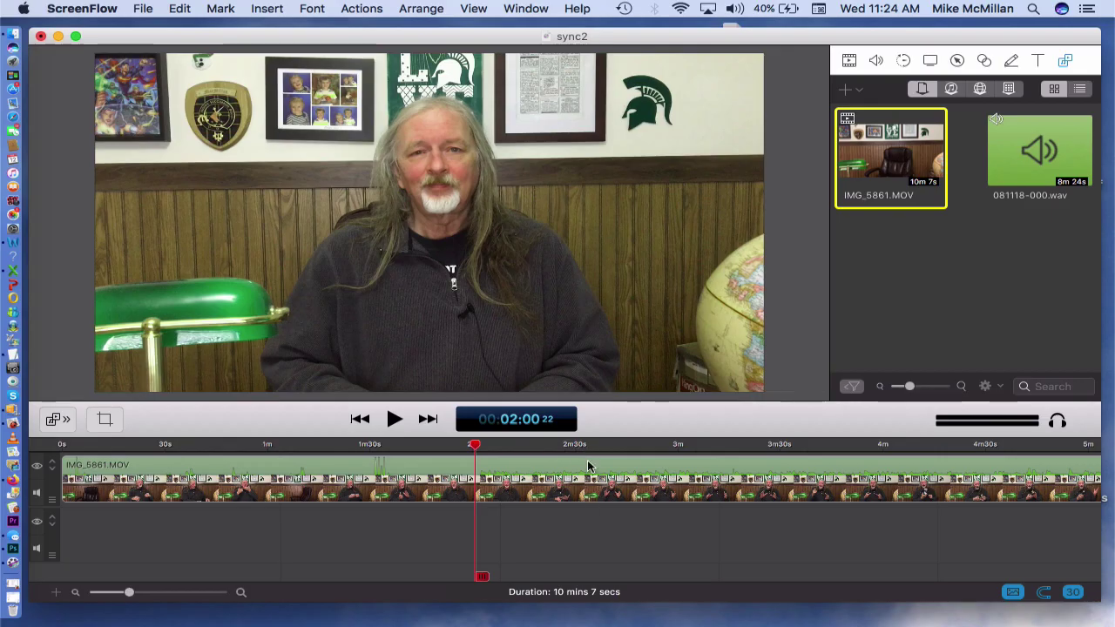
pyautogui.click(588, 446)
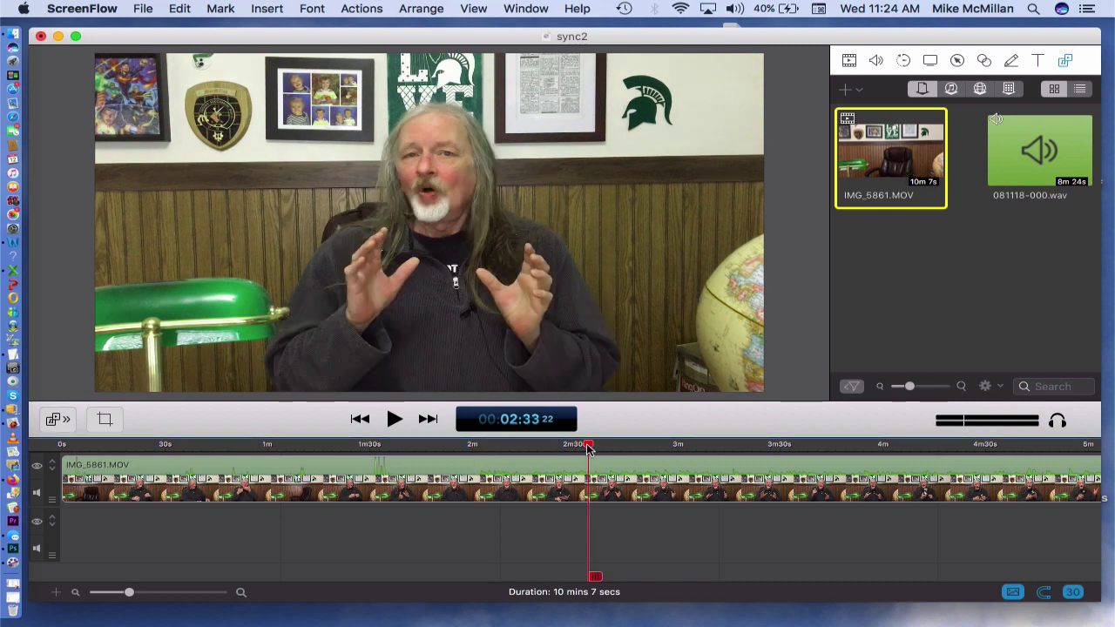
pyautogui.press('space')
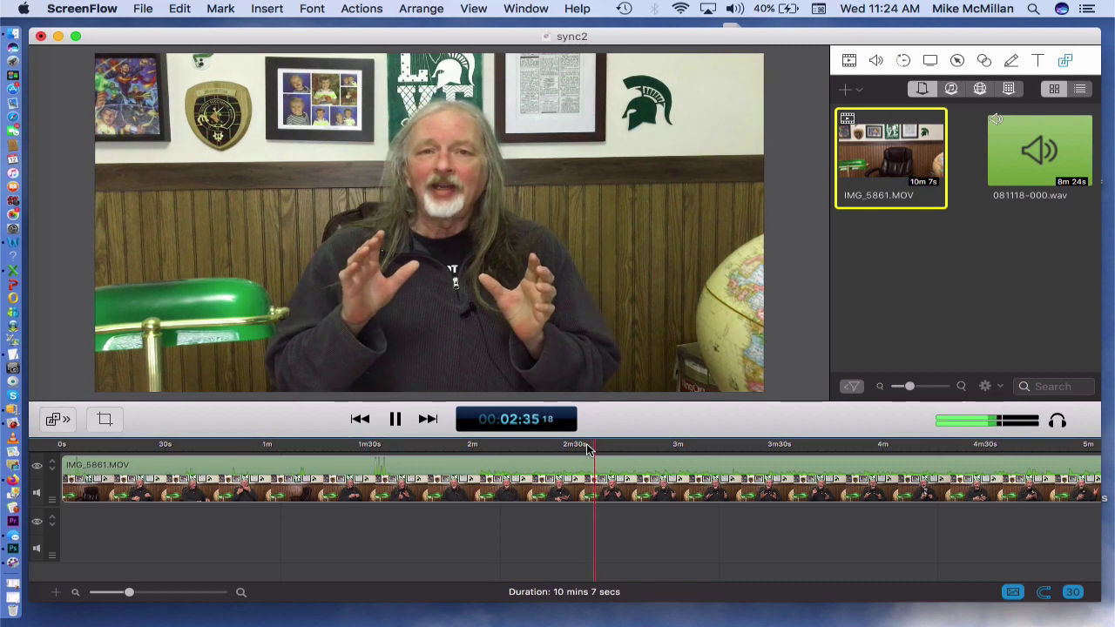
pyautogui.press('space')
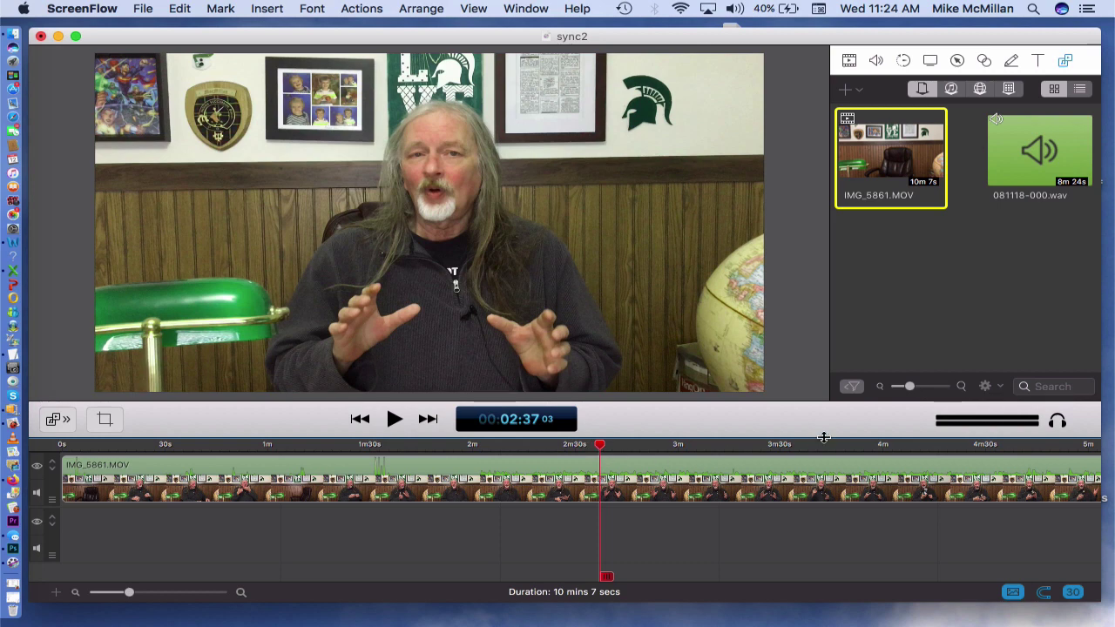
# - Add 081118-000.wav to the start of the timeline, leaving an empty track between it and the video clip
pyautogui.click(1059, 129)
pyautogui.moveTo(1059, 130); pyautogui.dragTo(840, 551)
pyautogui.moveTo(918, 538); pyautogui.dragTo(165, 540)
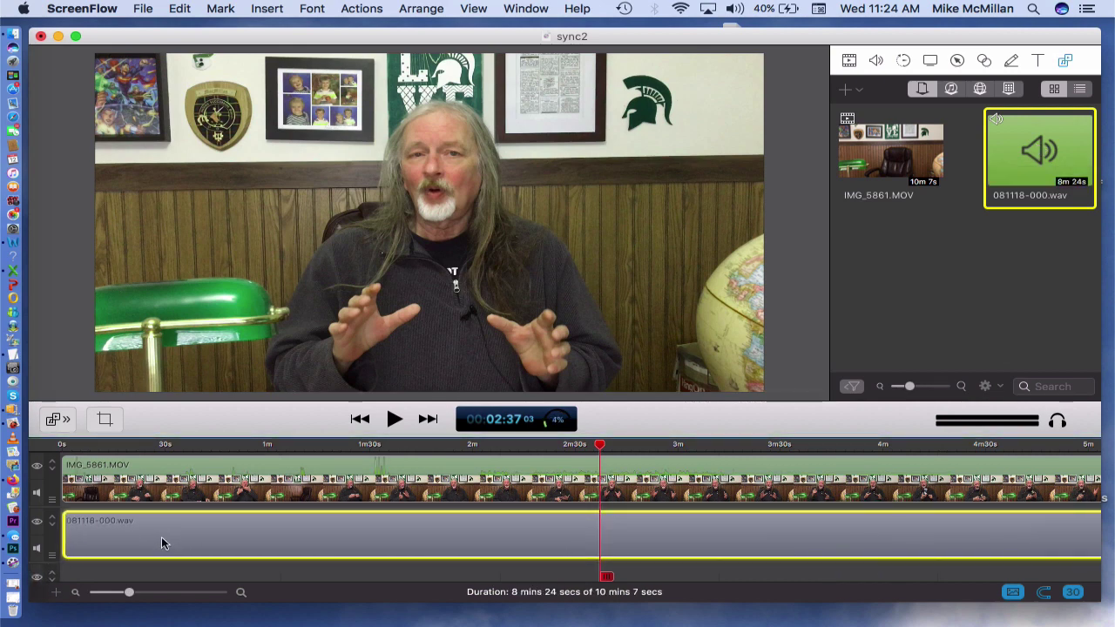
pyautogui.moveTo(296, 527); pyautogui.dragTo(296, 579)
pyautogui.scroll(-2, 294, 580)
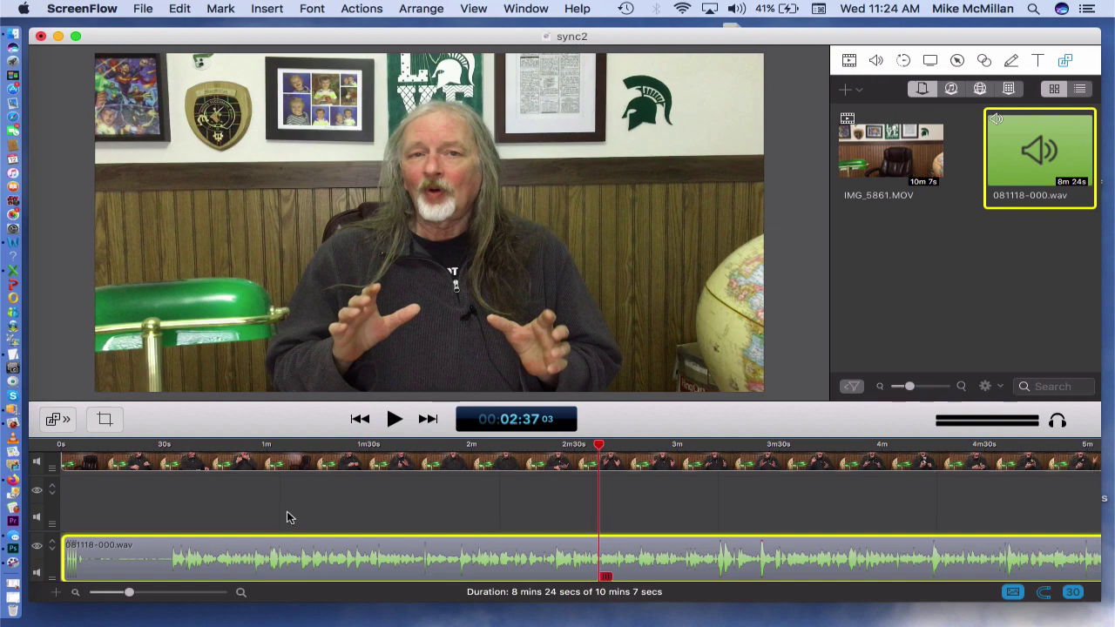
pyautogui.scroll(1, 290, 518)
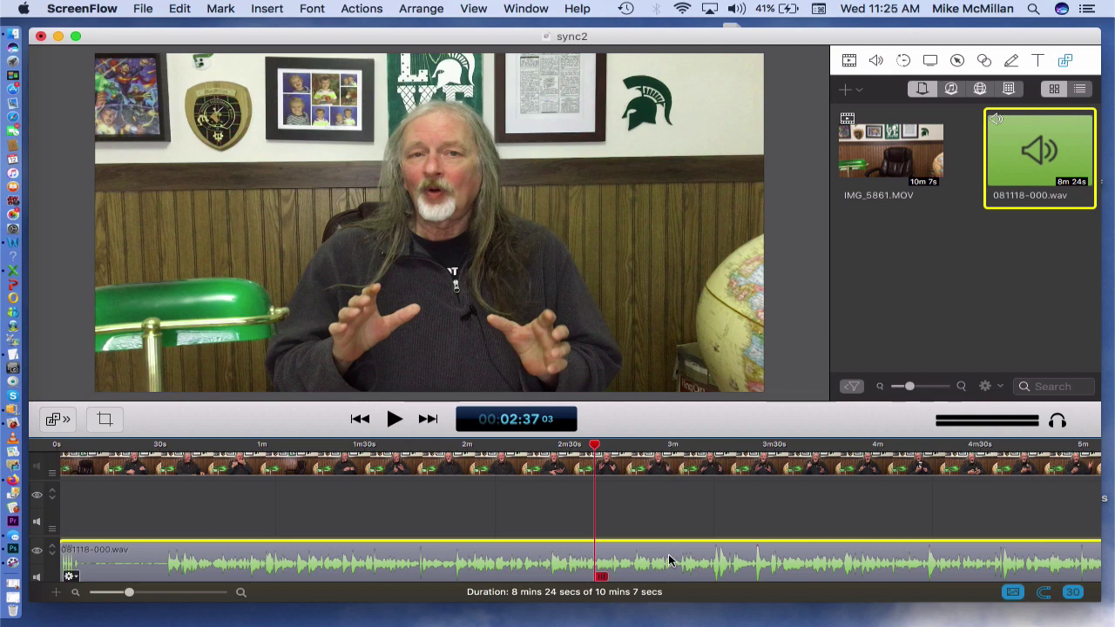
# - Play the timeline from about 2m37s to check how the unaligned 081118-000.wav audio matches the speaker's video
pyautogui.press('space')
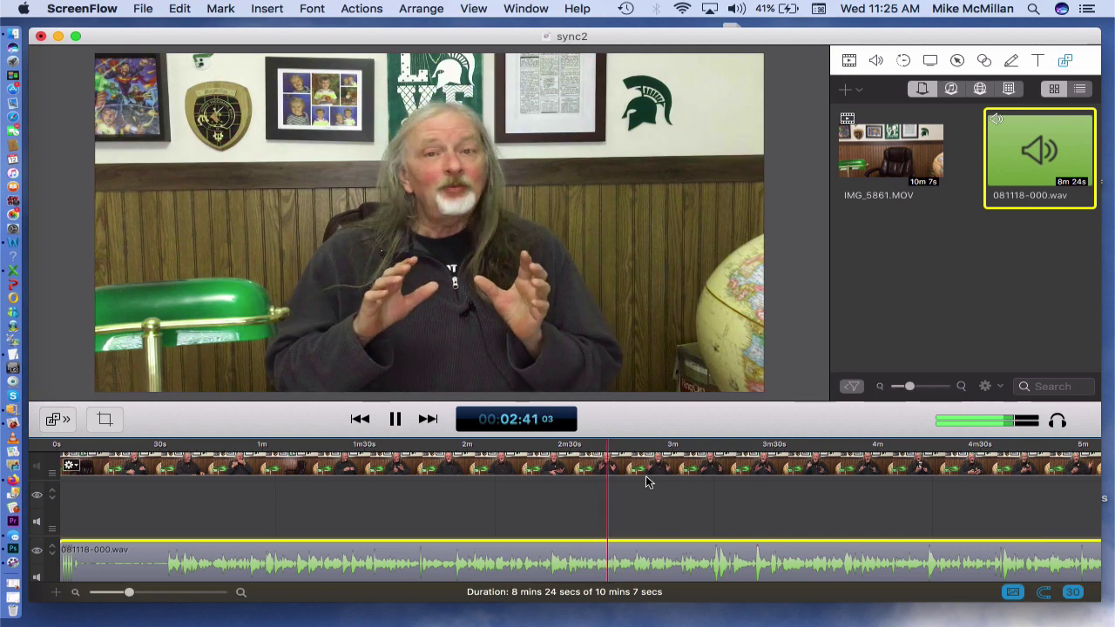
pyautogui.press('space')
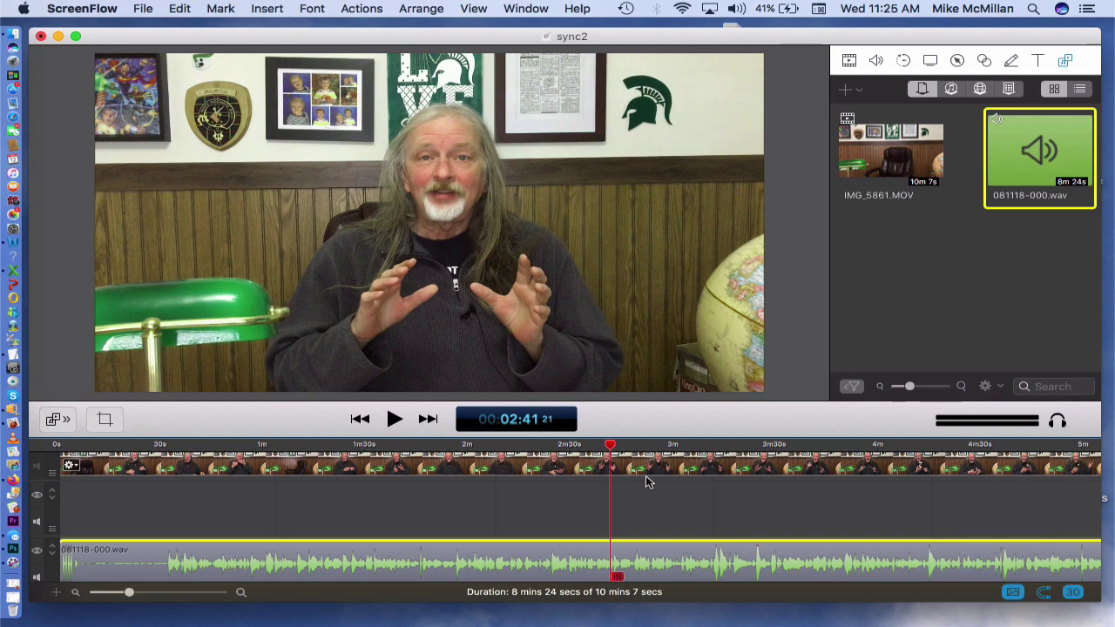
pyautogui.press('space')
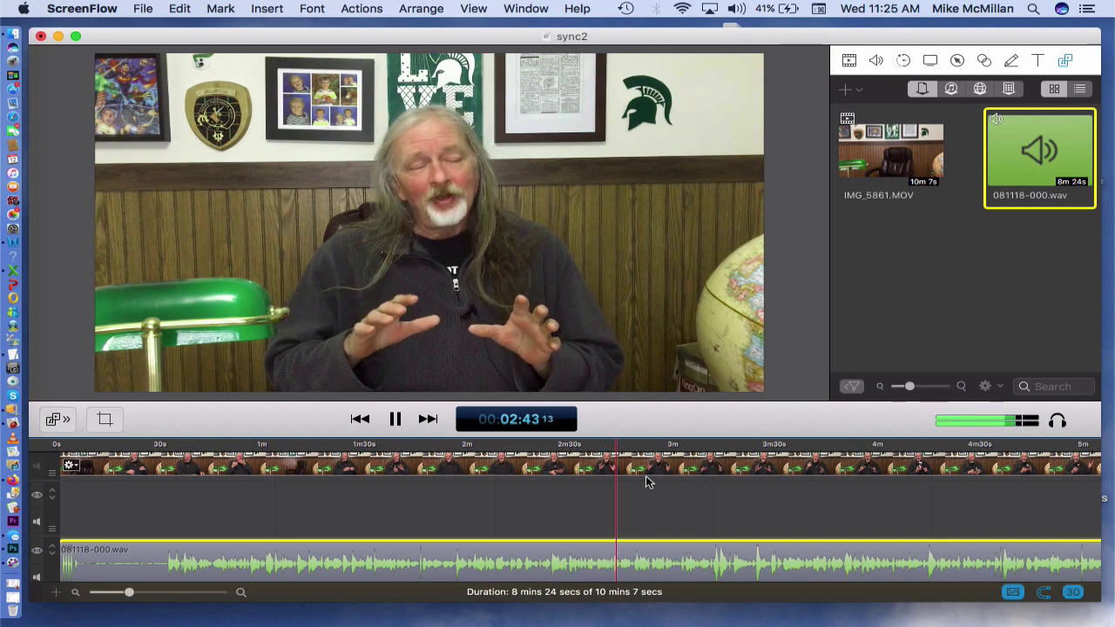
pyautogui.press('space')
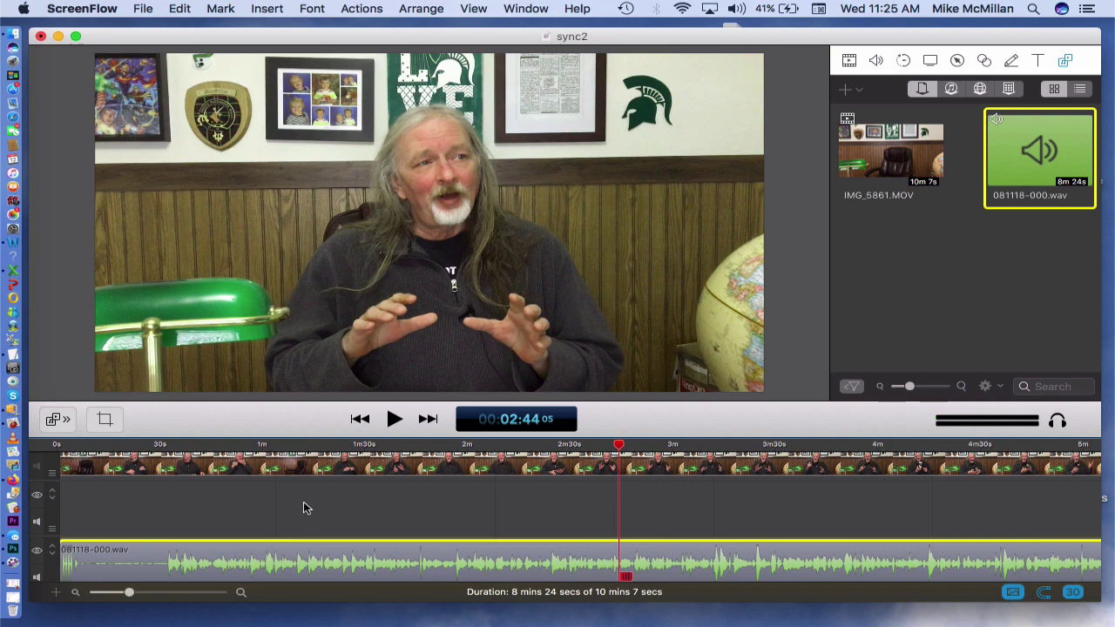
# - Detach the audio from the IMG_5861.MOV video clip
pyautogui.scroll(-2, 297, 526)
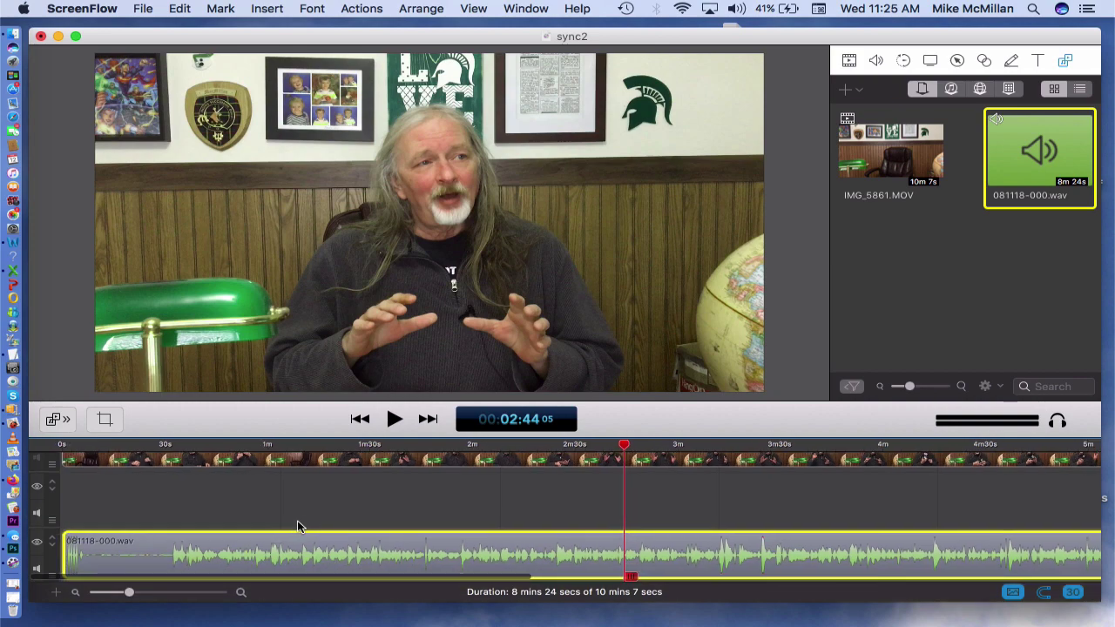
pyautogui.click(353, 464)
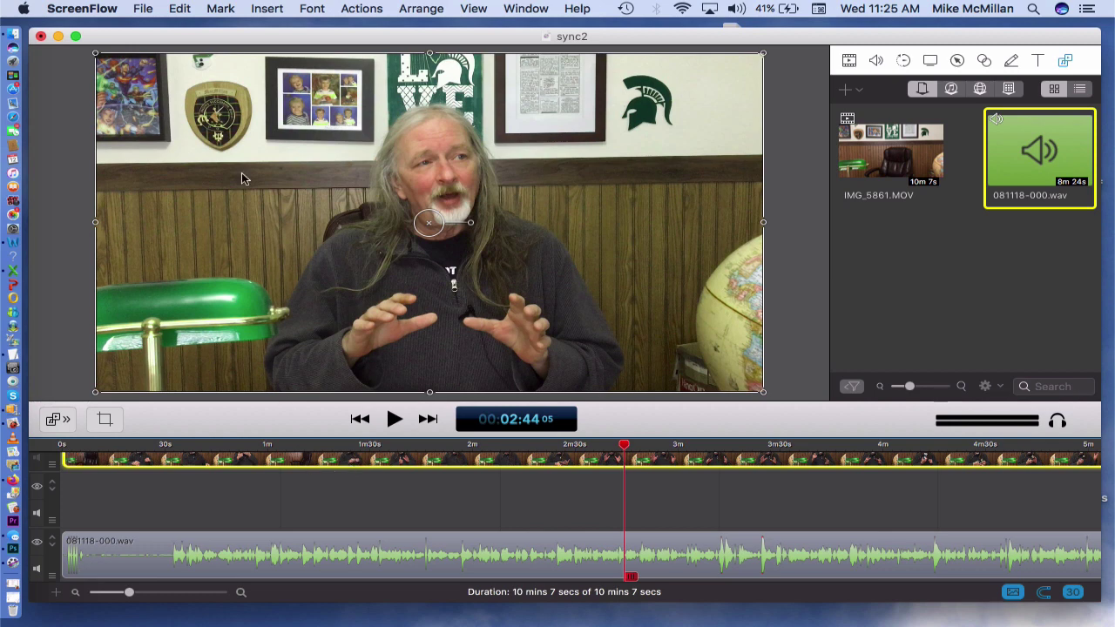
pyautogui.click(178, 9)
pyautogui.click(222, 258)
pyautogui.click(181, 11)
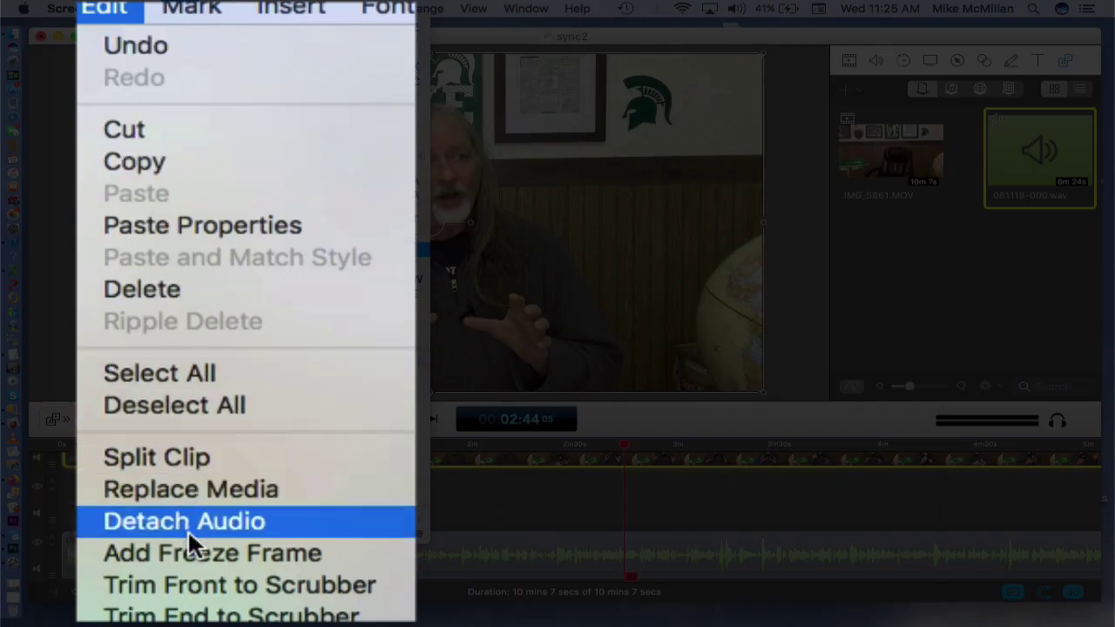
pyautogui.click(187, 521)
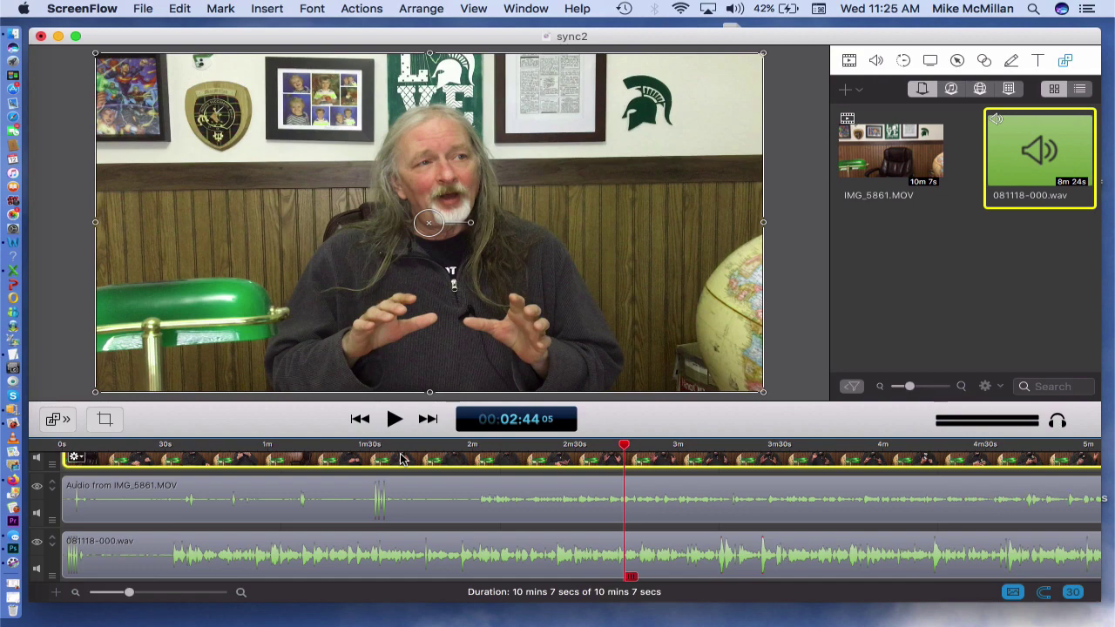
# - Select the detached camera audio, the video clip and 081118-000.wav in turn to identify each clip
pyautogui.click(407, 496)
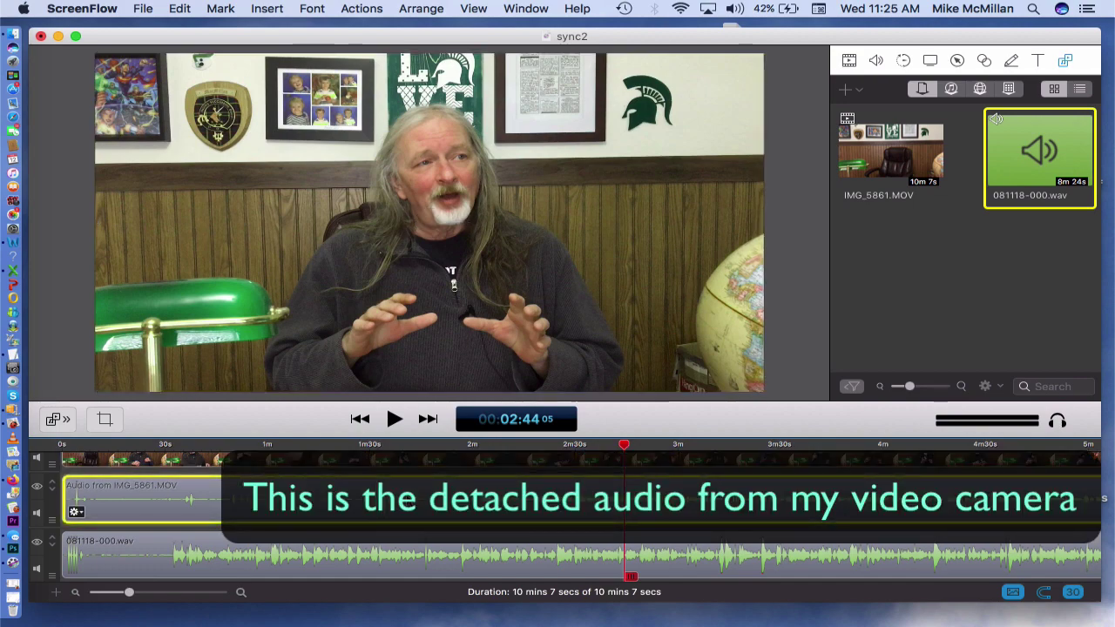
pyautogui.click(407, 462)
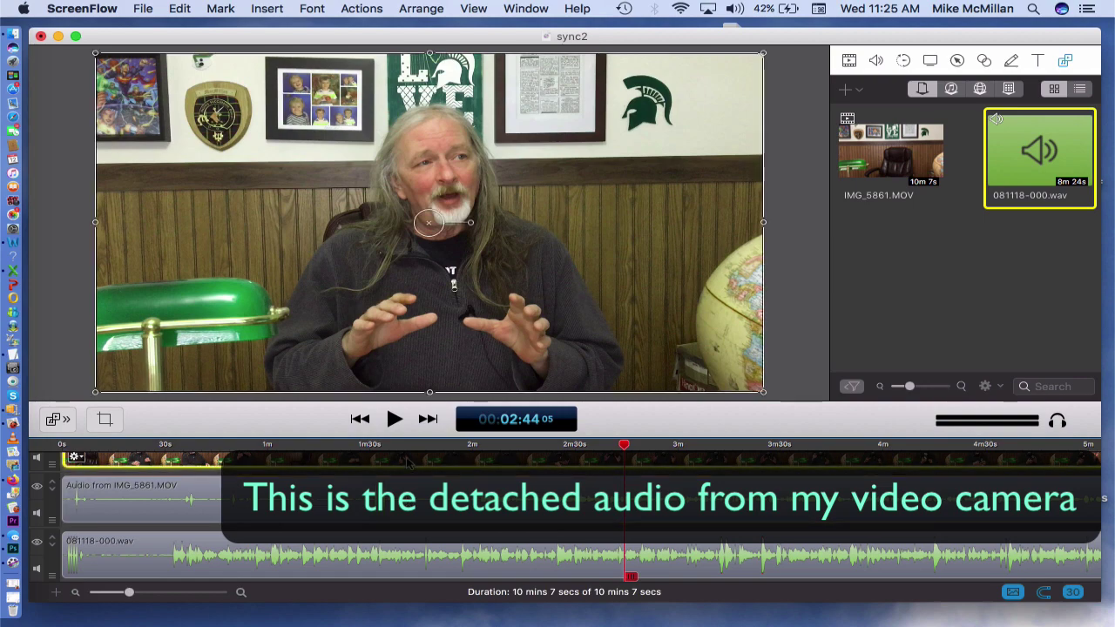
pyautogui.click(422, 552)
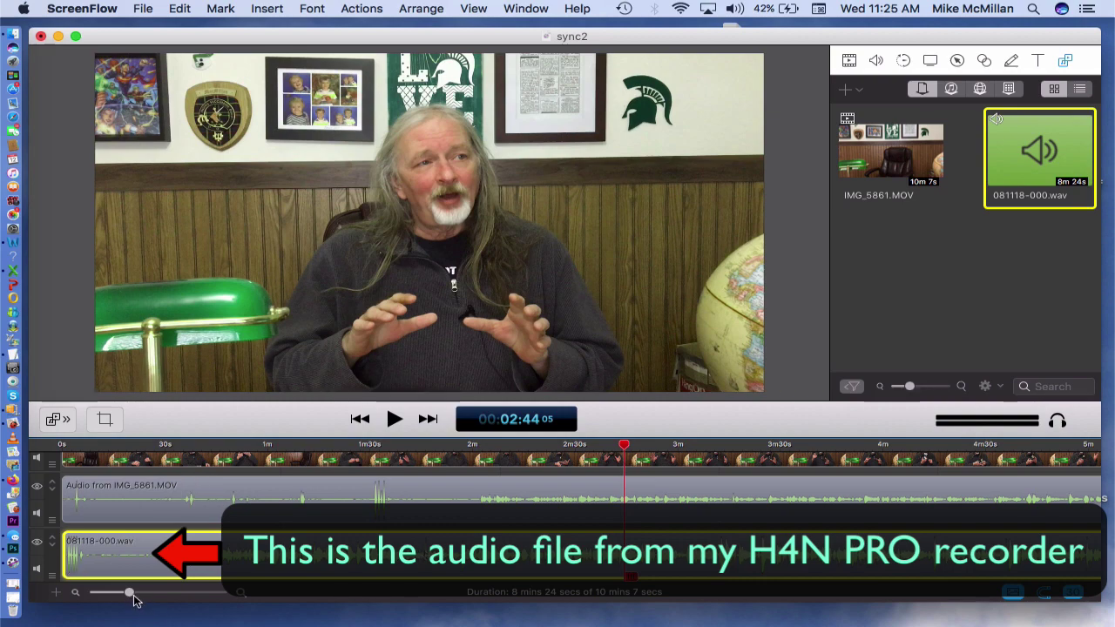
# - Examine the clap spikes at the start of 081118-000.wav and play the timeline's opening seconds to hear them
pyautogui.moveTo(127, 589); pyautogui.dragTo(144, 589)
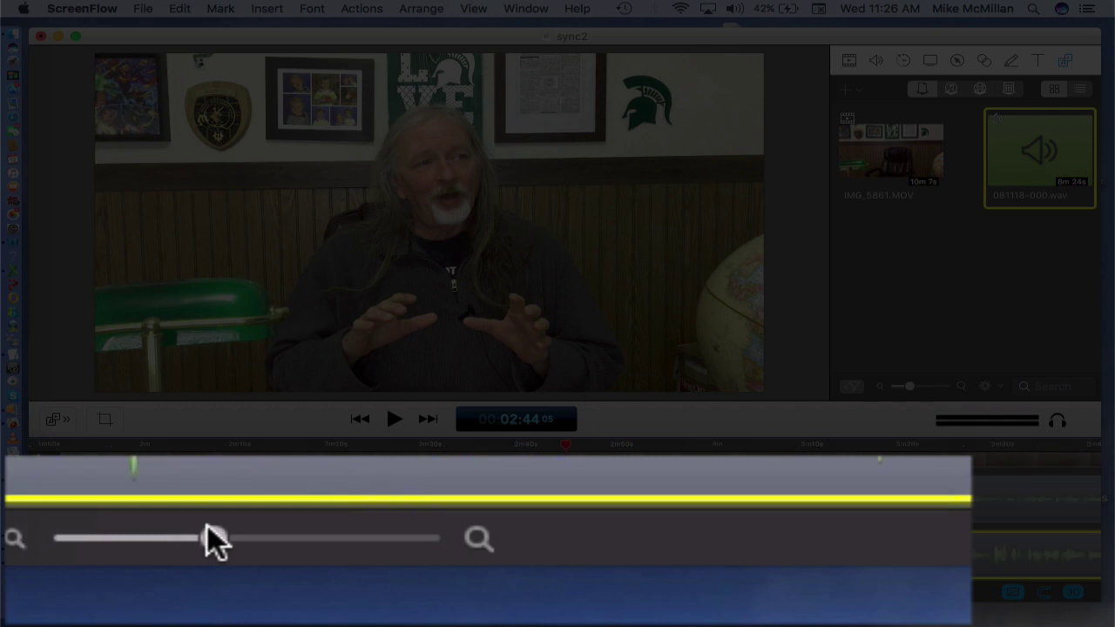
pyautogui.moveTo(207, 525); pyautogui.dragTo(214, 526)
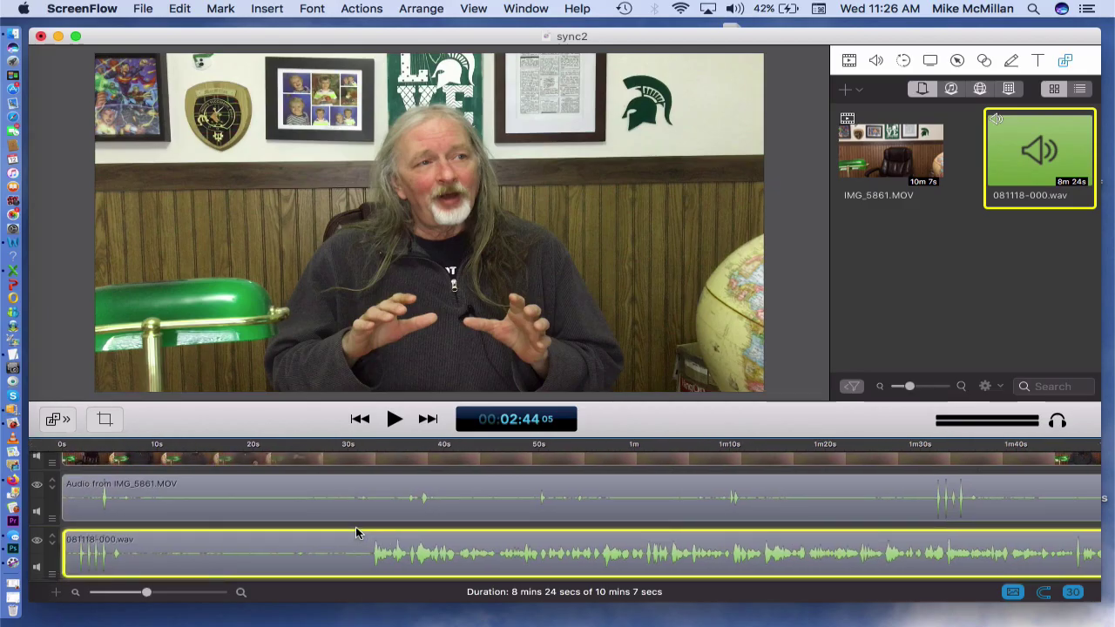
pyautogui.moveTo(306, 531)
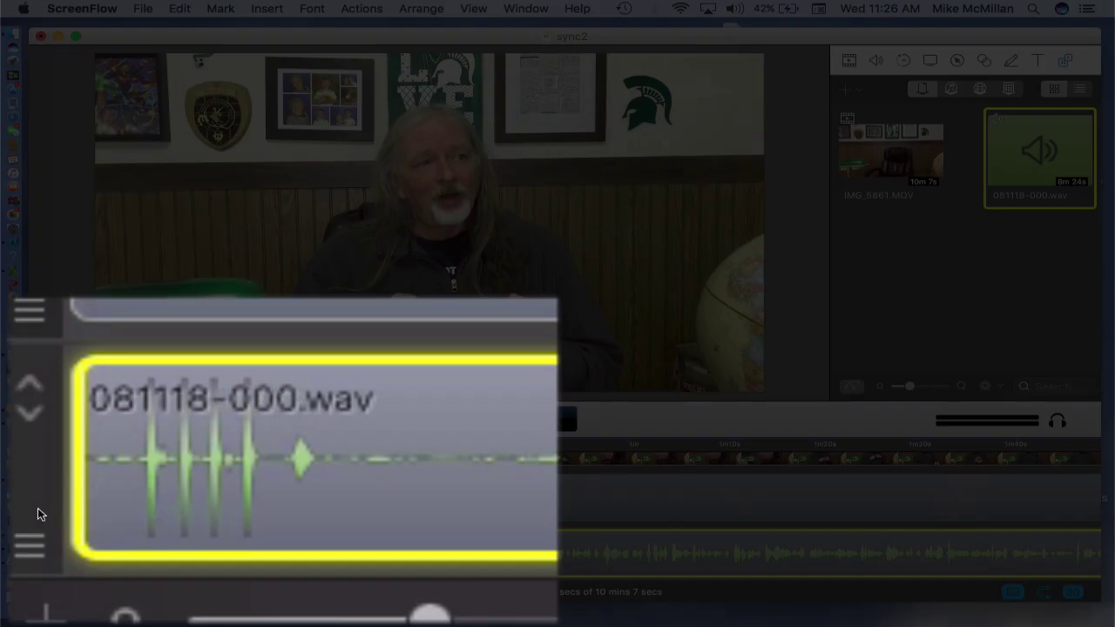
pyautogui.moveTo(194, 498)
pyautogui.press('Home')
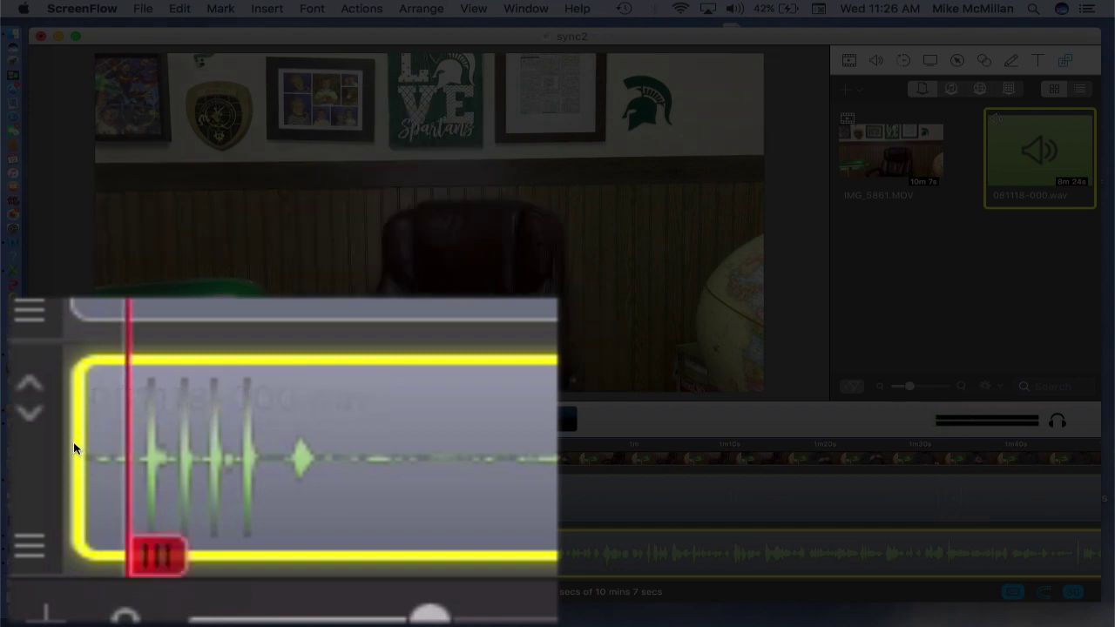
pyautogui.press('space')
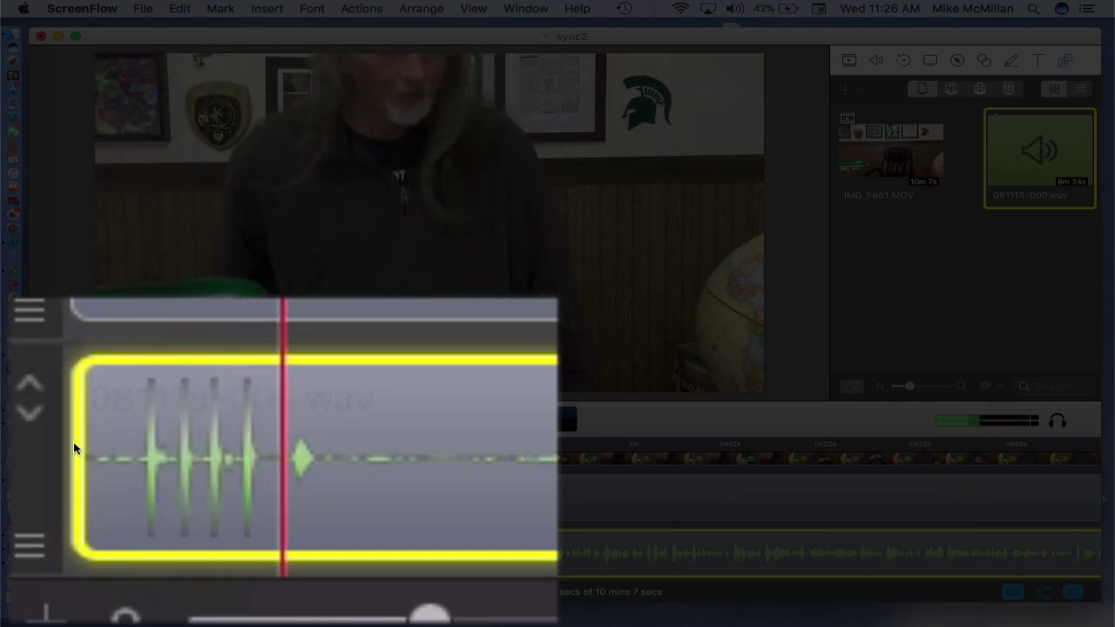
pyautogui.press('space')
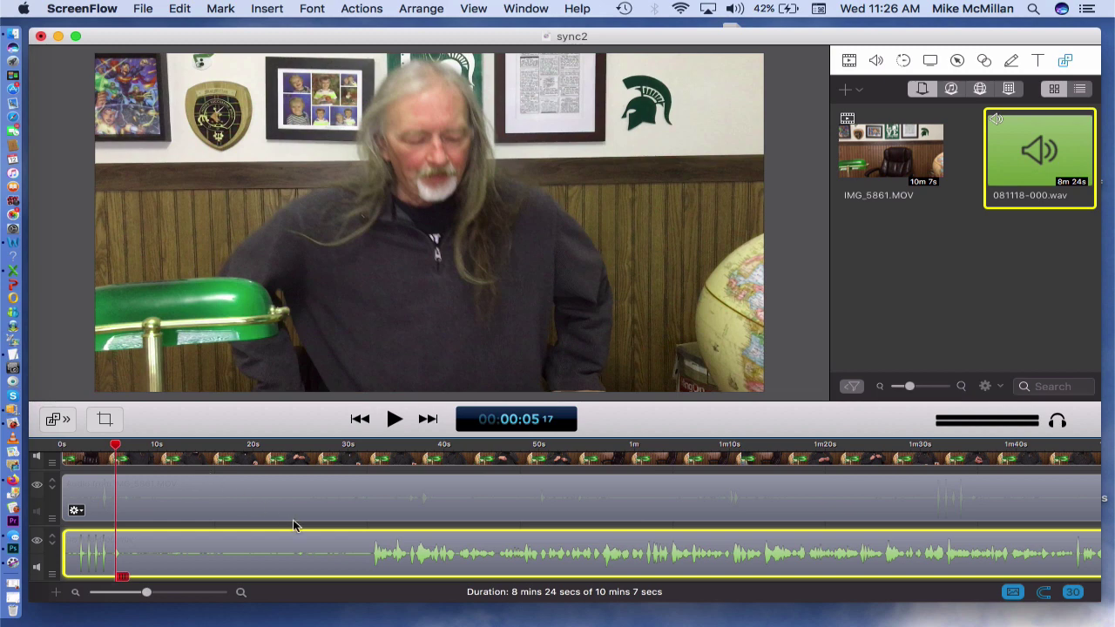
# - Unmute the detached camera audio and move 081118-000.wav to start at about 1m30s, lining up its four claps with the camera audio's
pyautogui.click(39, 516)
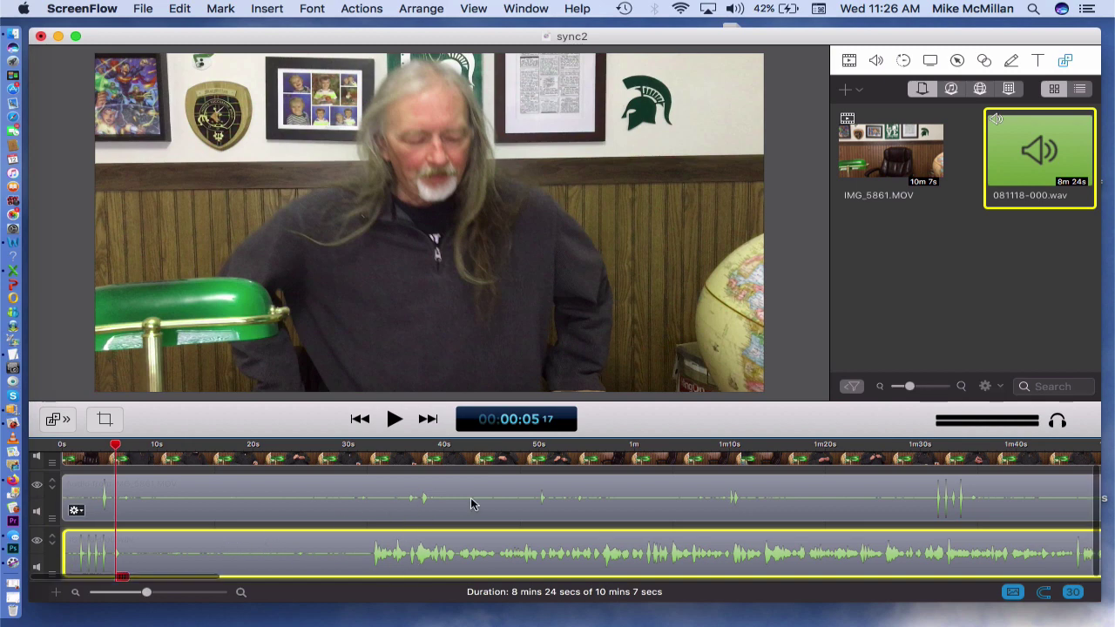
pyautogui.hscroll(5, 470, 503)
pyautogui.hscroll(2, 470, 504)
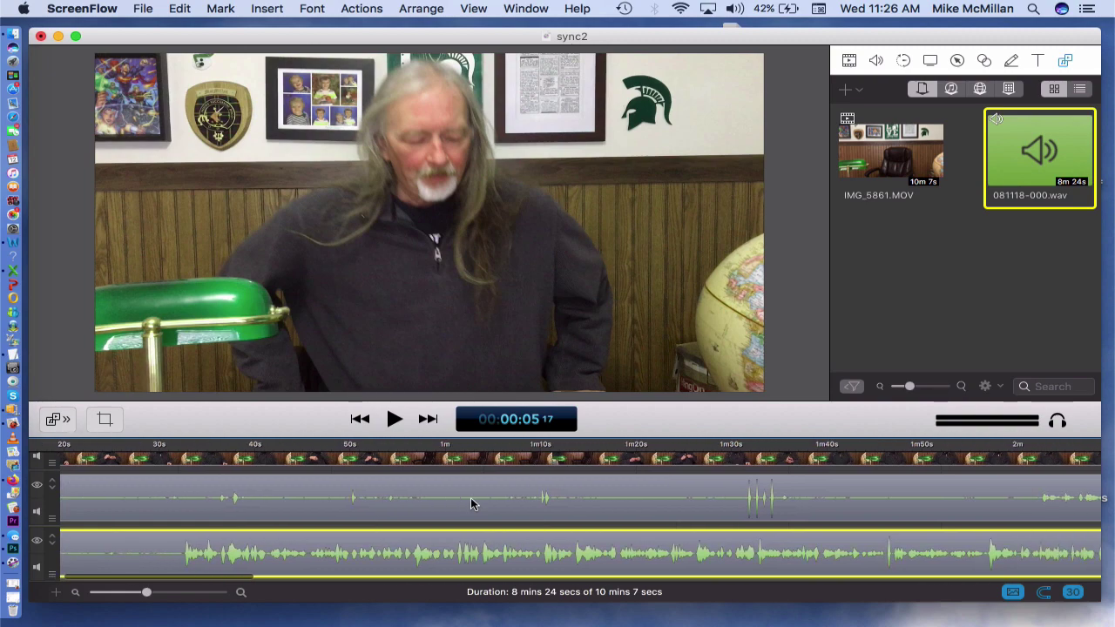
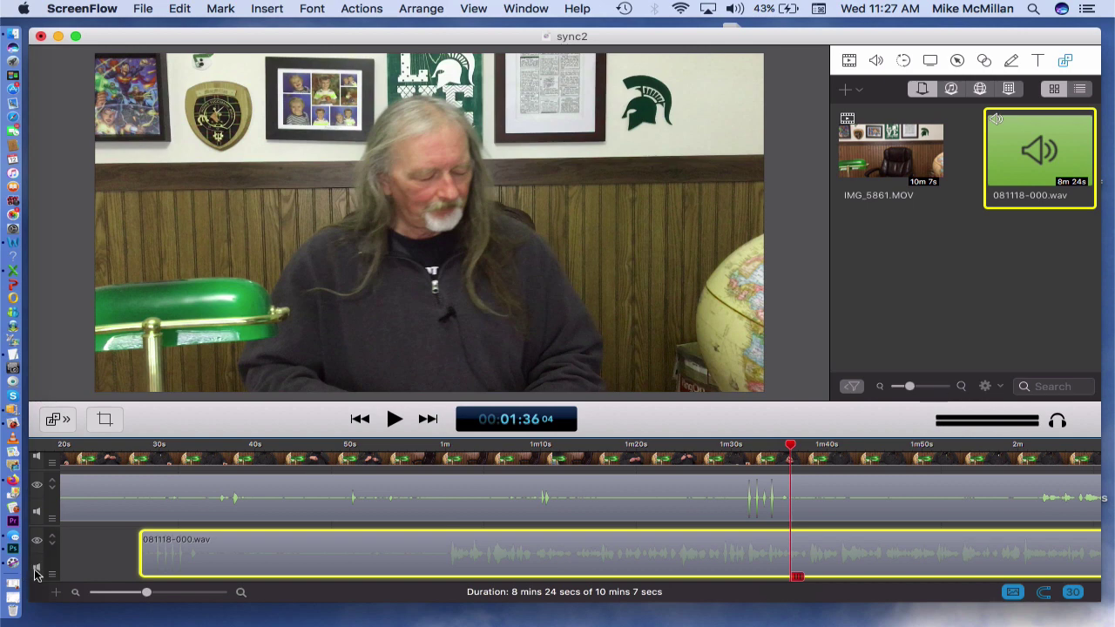
pyautogui.moveTo(450, 564); pyautogui.dragTo(1028, 505)
pyautogui.scroll(-2, 1028, 505)
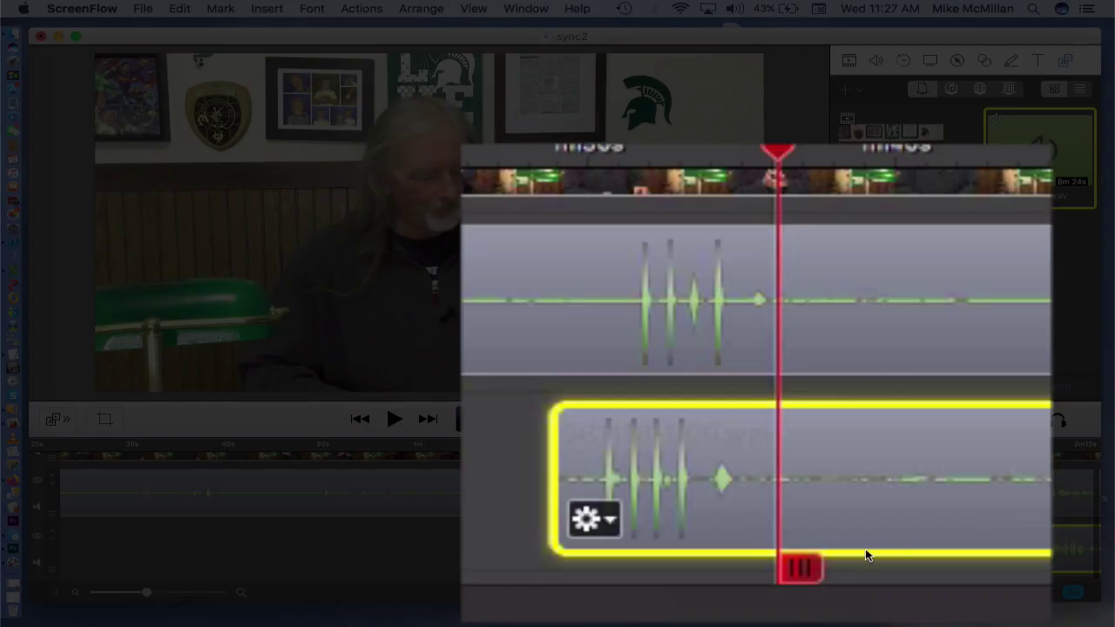
pyautogui.moveTo(866, 552); pyautogui.dragTo(884, 553)
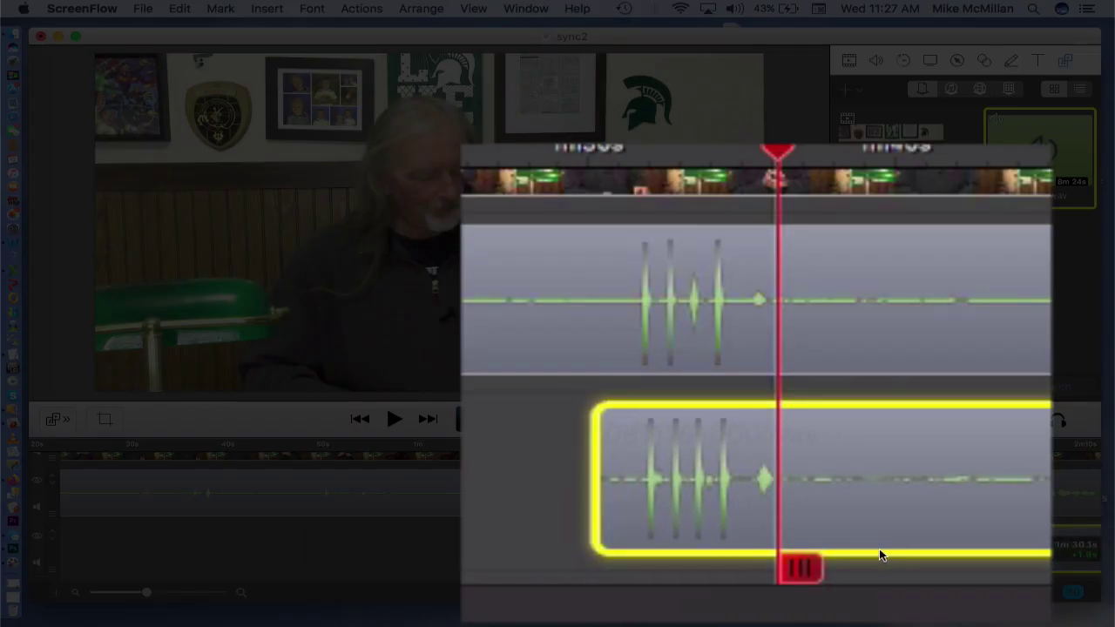
pyautogui.click(755, 253)
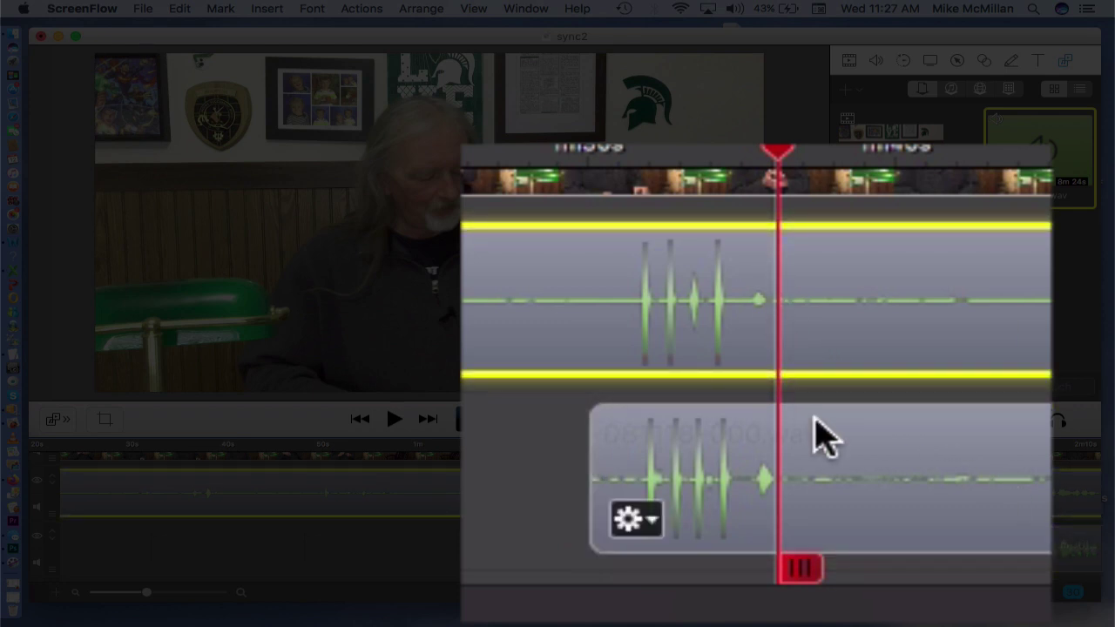
pyautogui.click(841, 449)
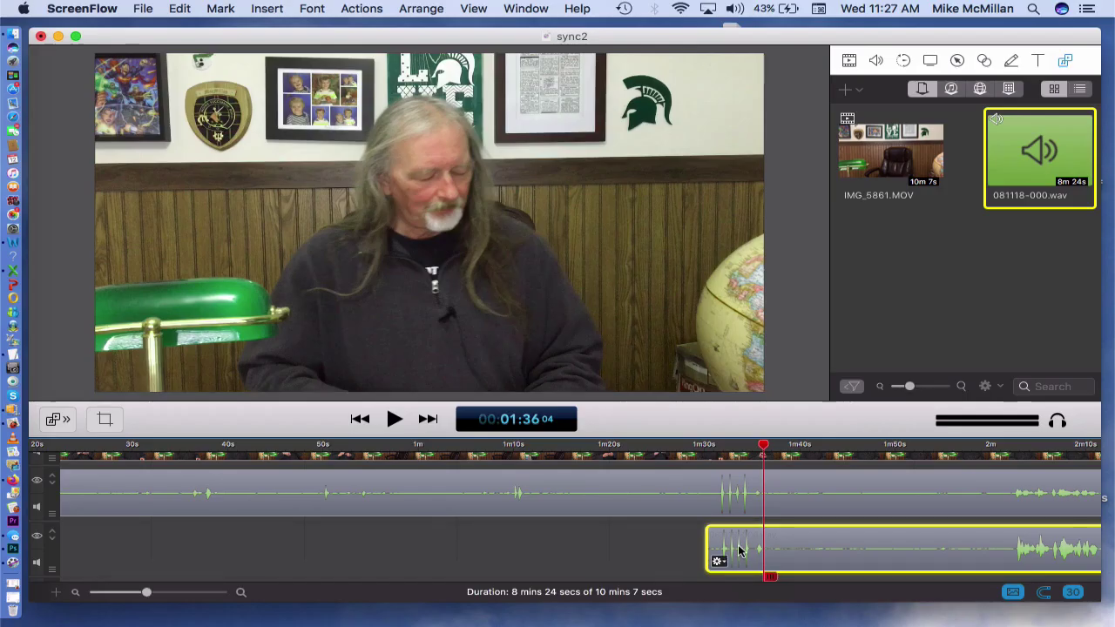
# - Play both audio tracks from about 1m30s and compare their clap and speech waveforms for sync
pyautogui.click(705, 446)
pyautogui.press('space')
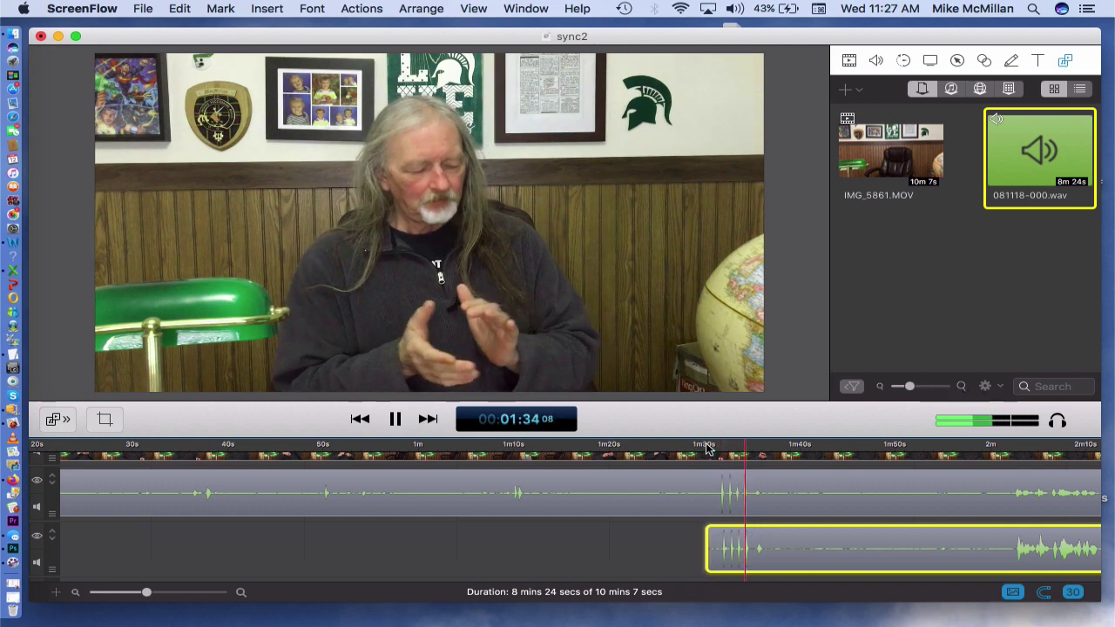
pyautogui.press('space')
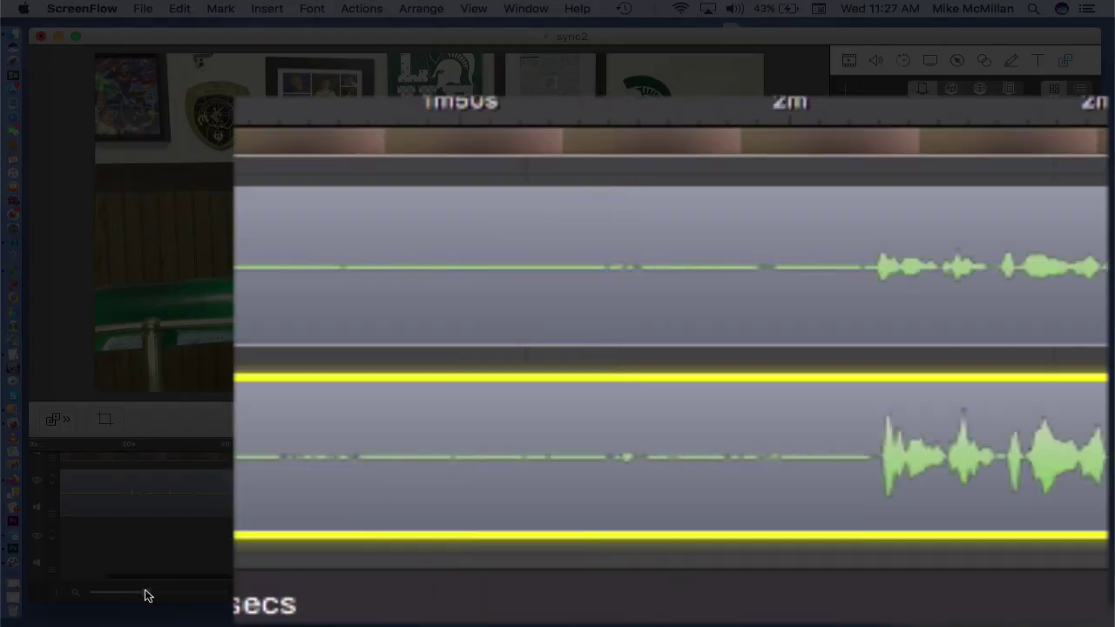
pyautogui.moveTo(145, 596); pyautogui.dragTo(178, 592)
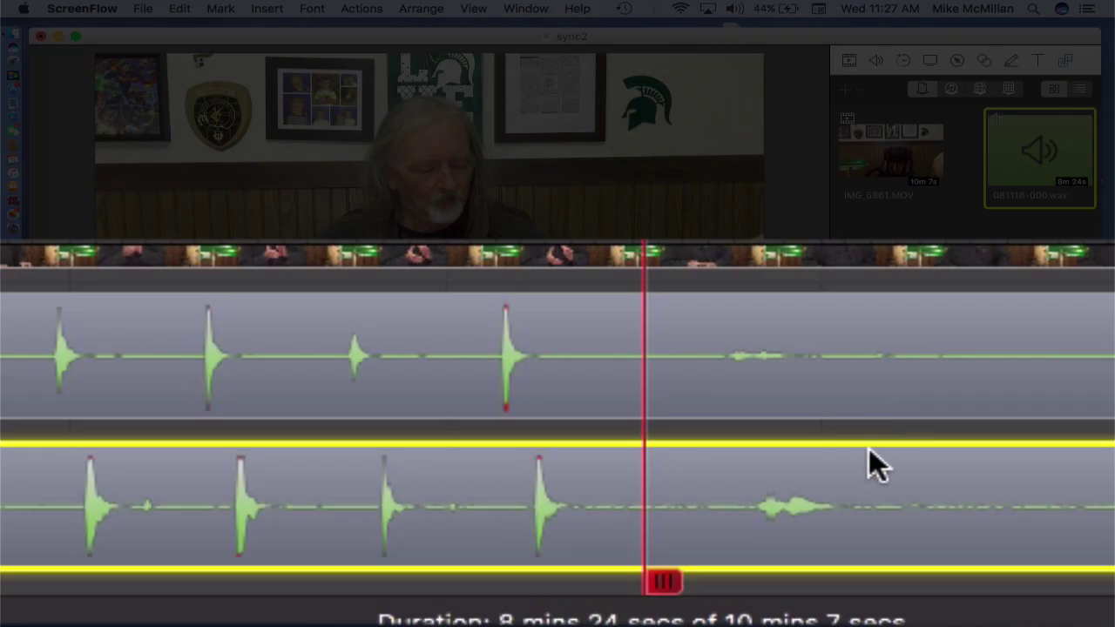
# - Shift 081118-000.wav slightly earlier so its four clap spikes line up with the camera audio's, and play the claps to check
pyautogui.moveTo(869, 462); pyautogui.dragTo(838, 465)
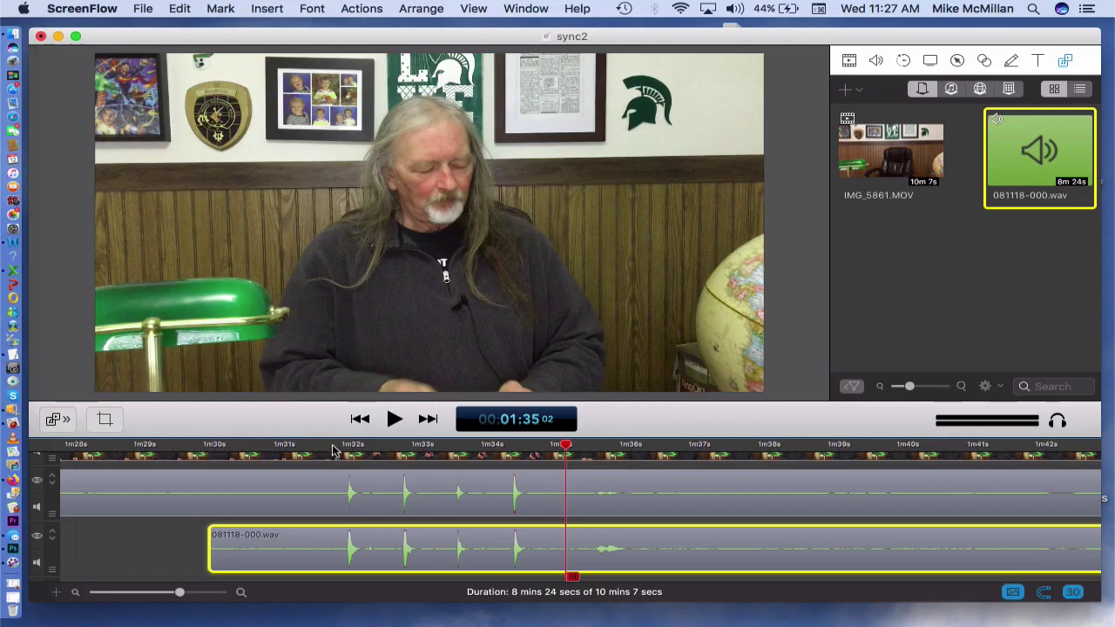
pyautogui.click(335, 446)
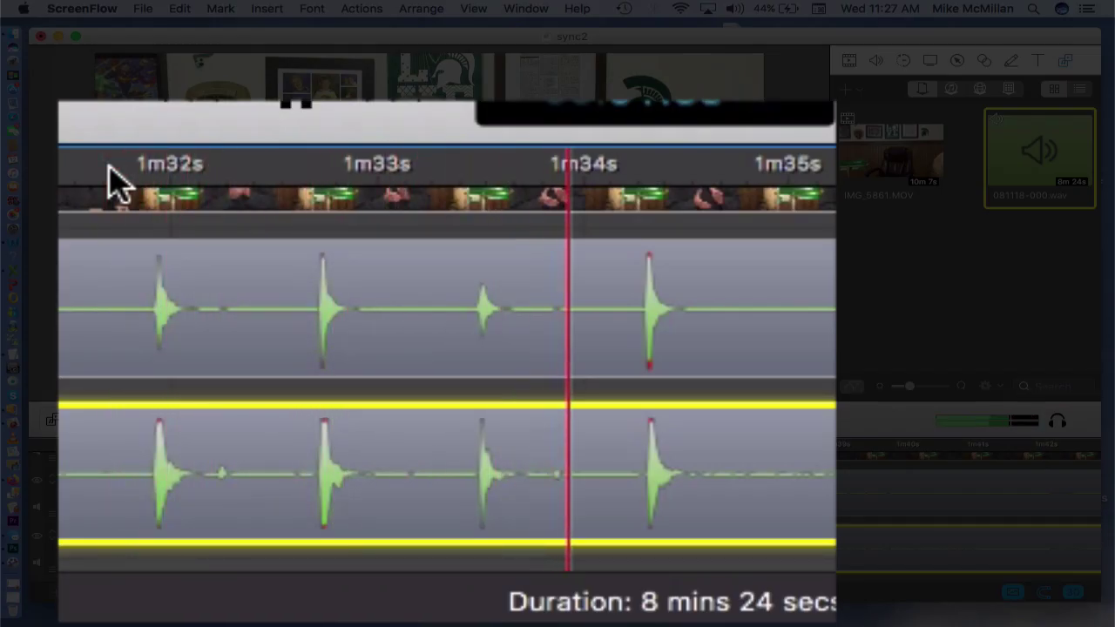
pyautogui.press('space')
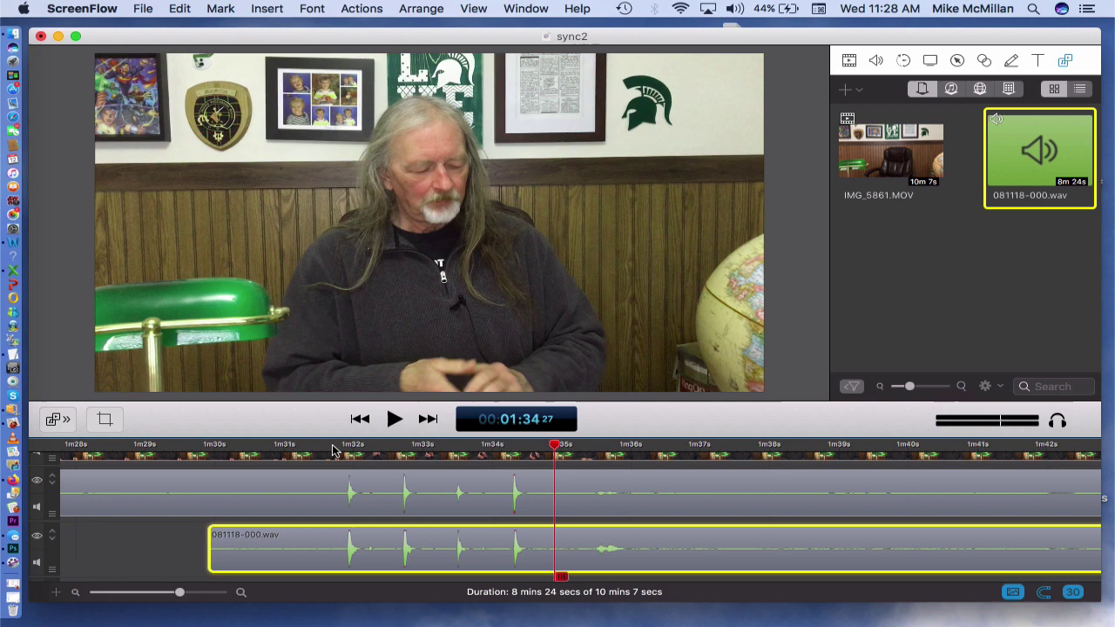
# - Delete the detached camera audio and move 081118-000.wav up to the track directly below the video, keeping its timing
pyautogui.click(361, 489)
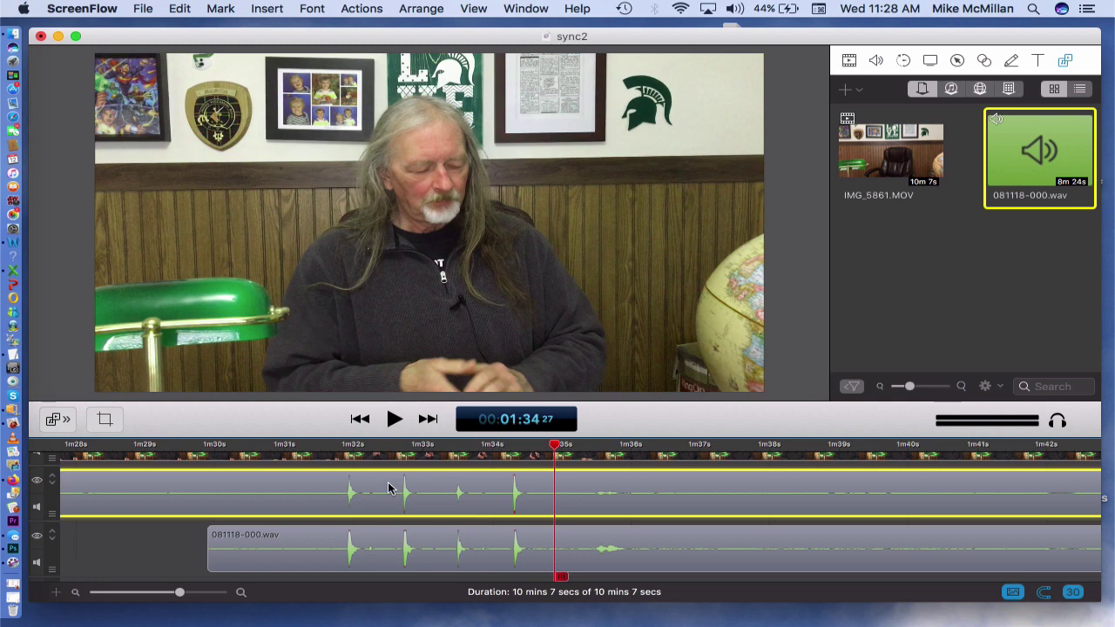
pyautogui.press('Delete')
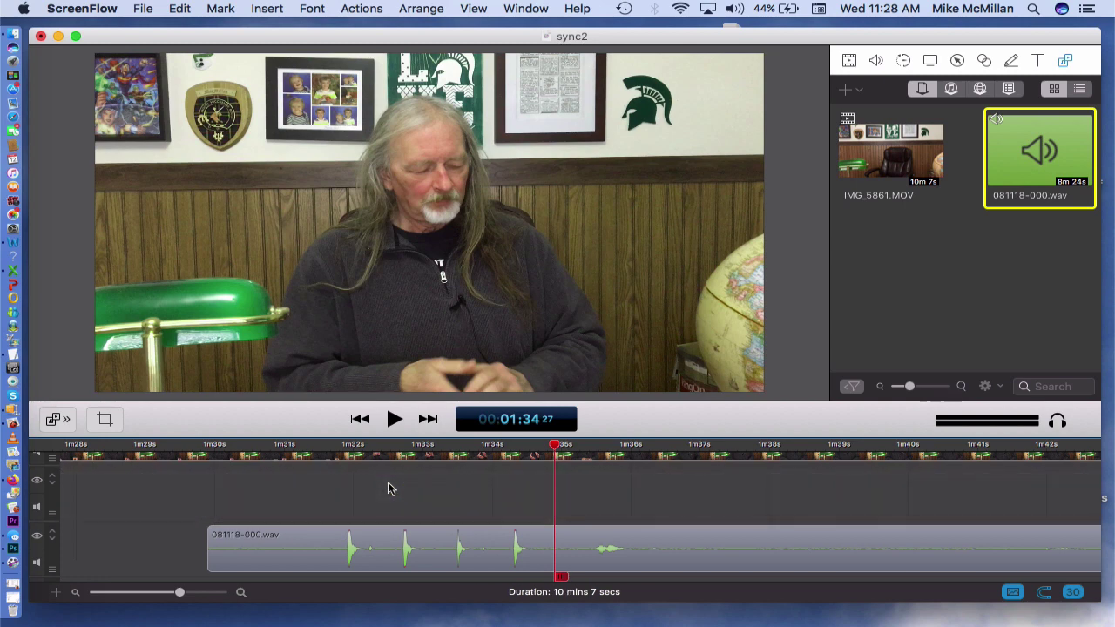
pyautogui.click(396, 547)
pyautogui.moveTo(396, 541); pyautogui.dragTo(399, 520)
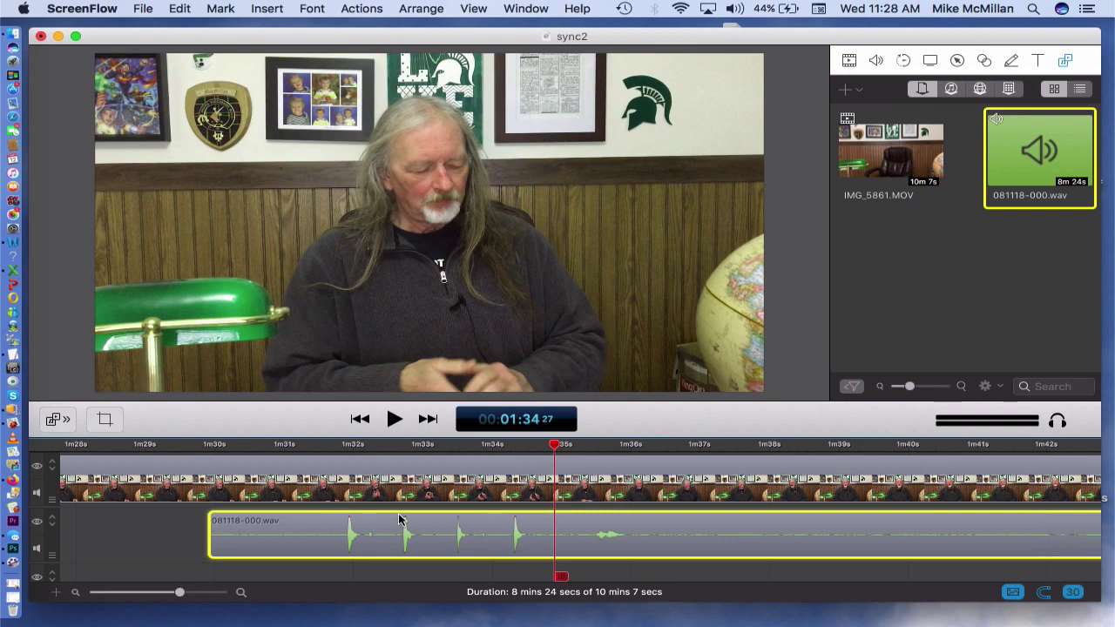
# - Find where the speech begins, at about 2m02s, and play the video with 081118-000.wav from there to check the lip sync
pyautogui.hscroll(10, 399, 520)
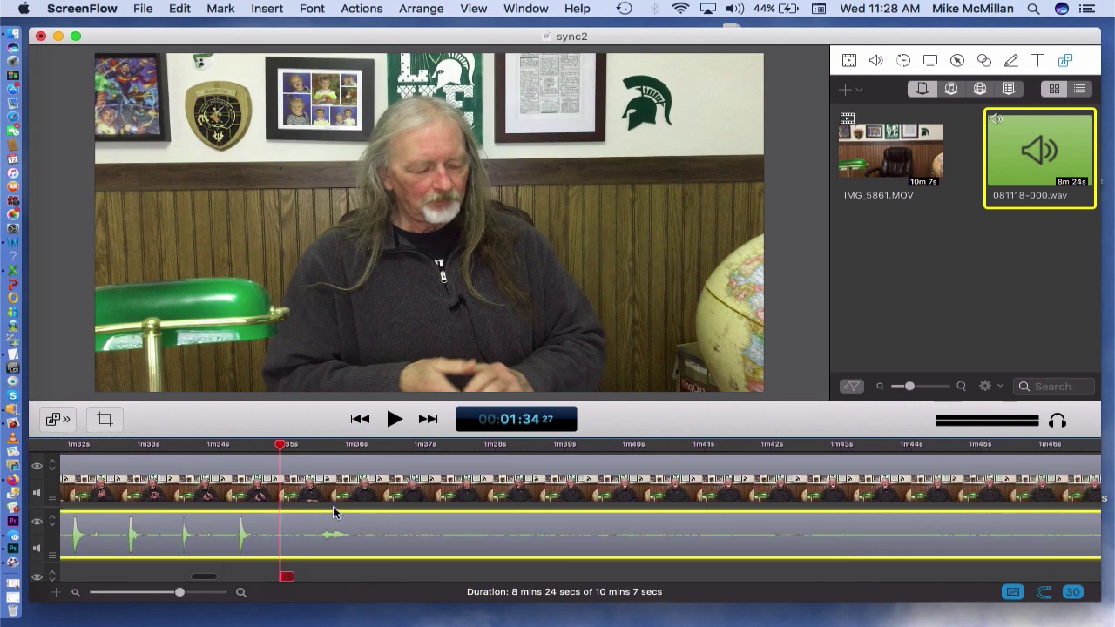
pyautogui.moveTo(252, 452); pyautogui.dragTo(698, 457)
pyautogui.hscroll(10, 699, 457)
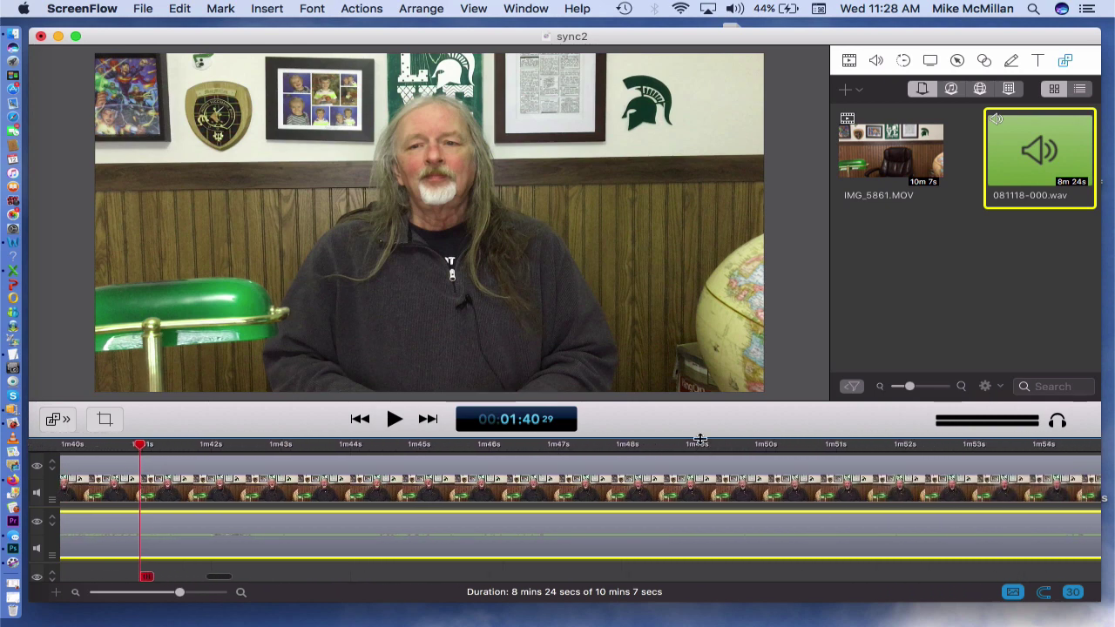
pyautogui.click(705, 445)
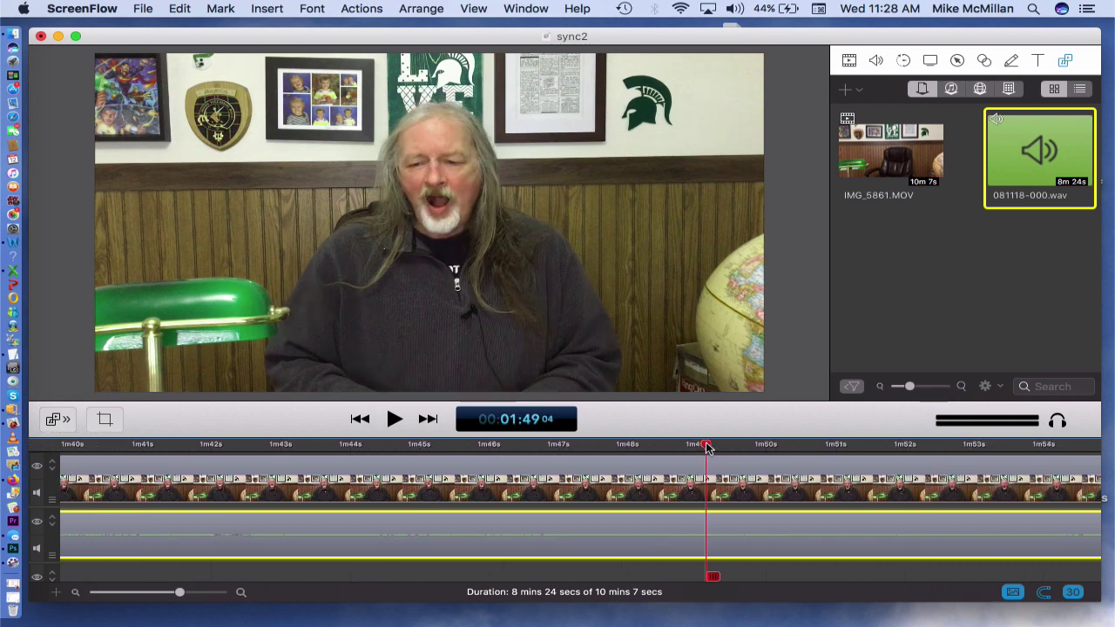
pyautogui.hscroll(10, 705, 488)
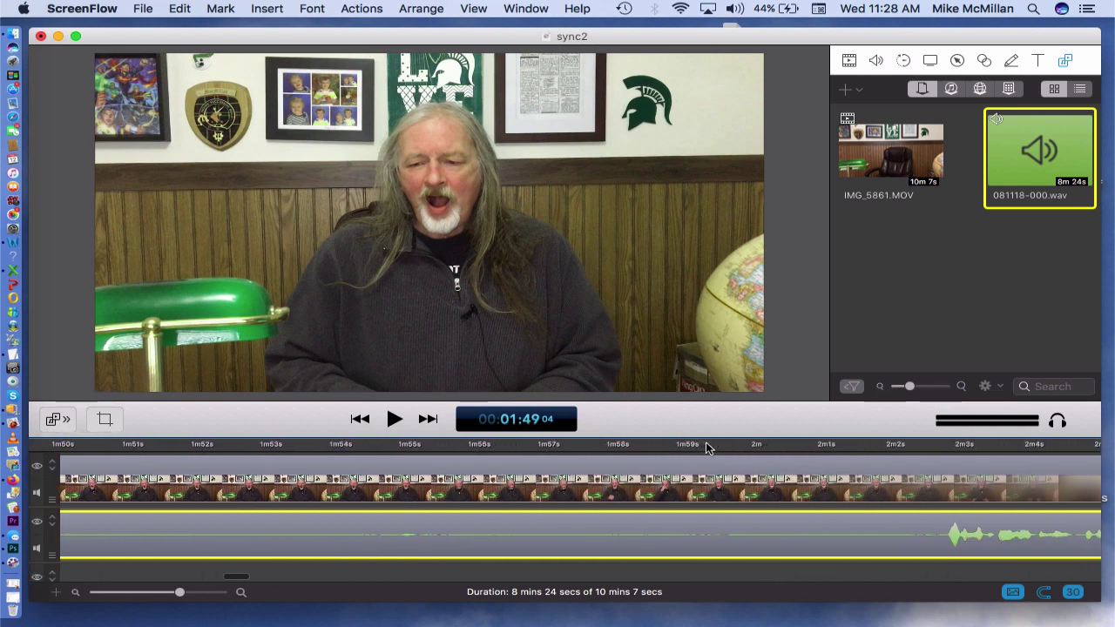
pyautogui.hscroll(2, 707, 488)
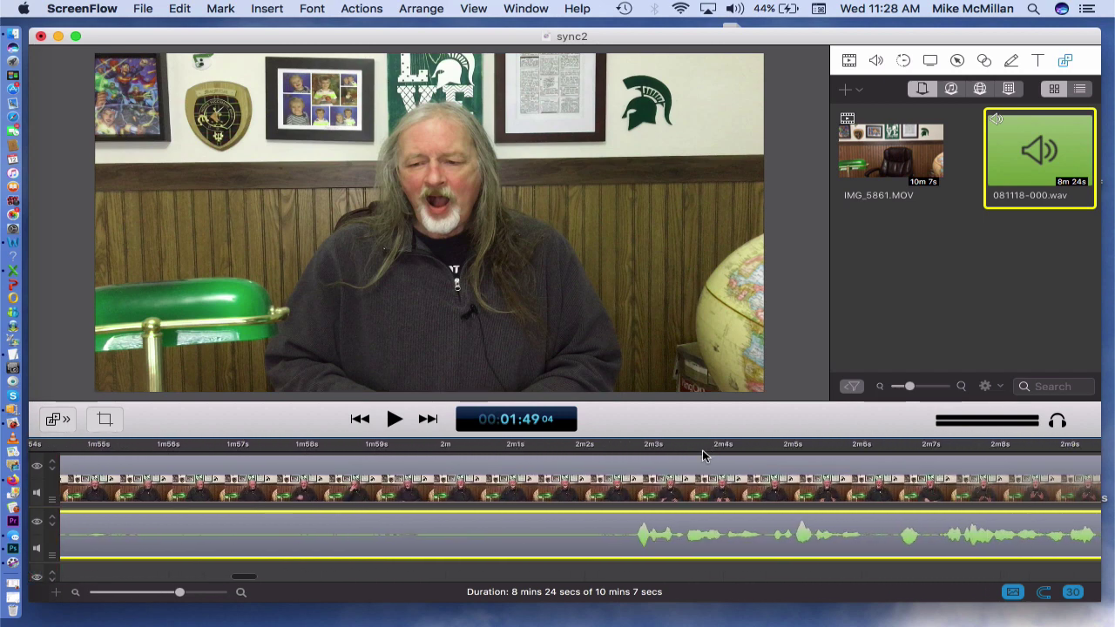
pyautogui.click(633, 447)
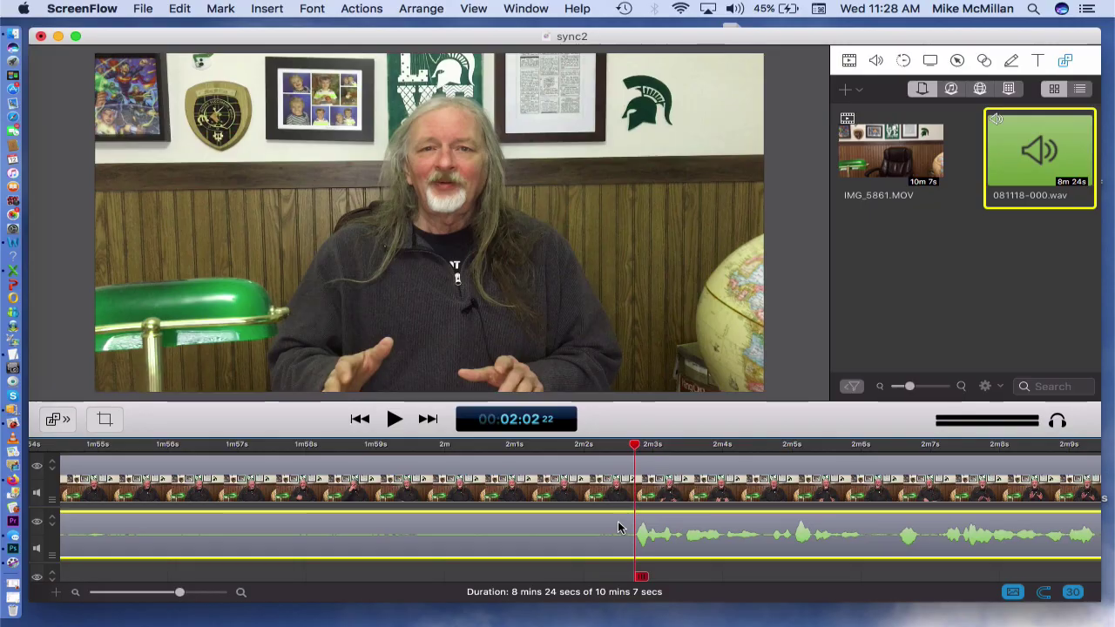
pyautogui.press('space')
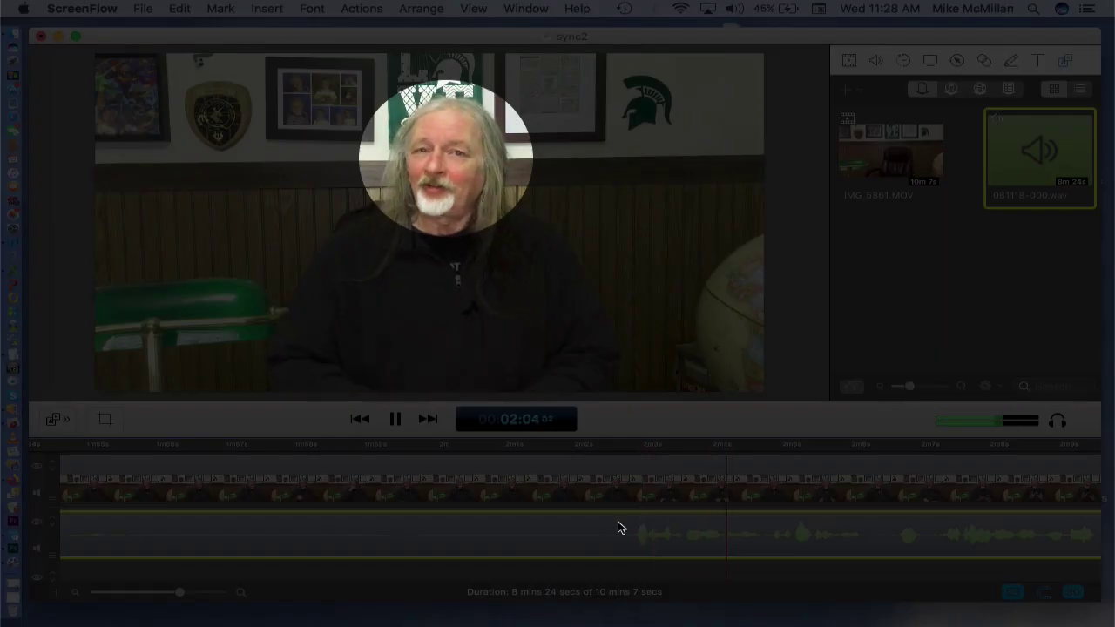
pyautogui.press('space')
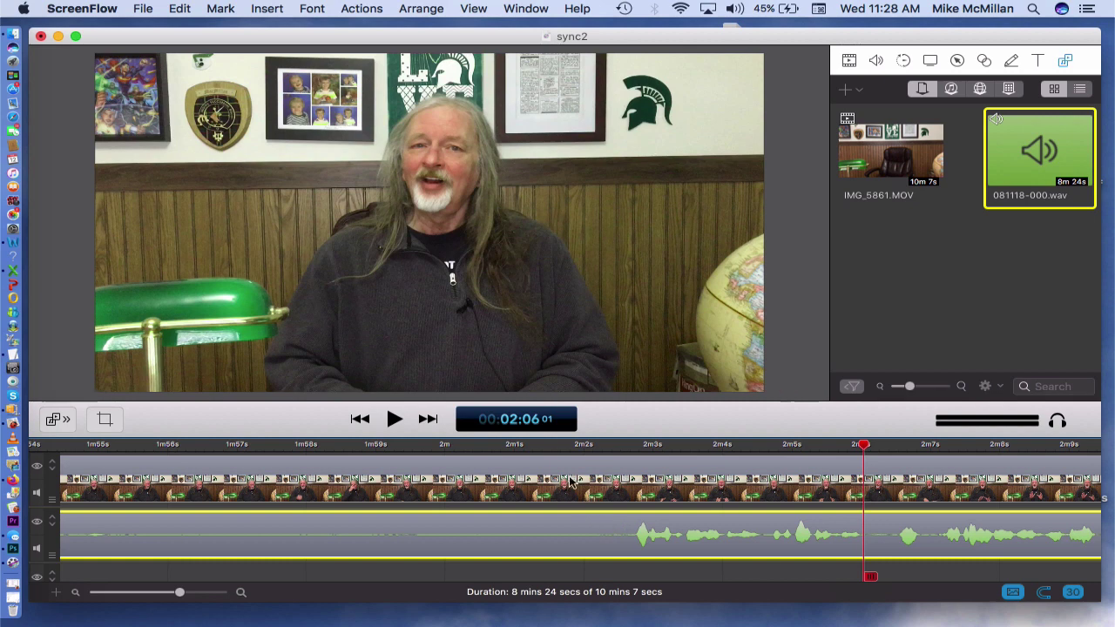
# - Split the video and 081118-000.wav together at 00:02:02 14, just before the speech, and delete both parts before the cut
pyautogui.moveTo(558, 450); pyautogui.dragTo(616, 453)
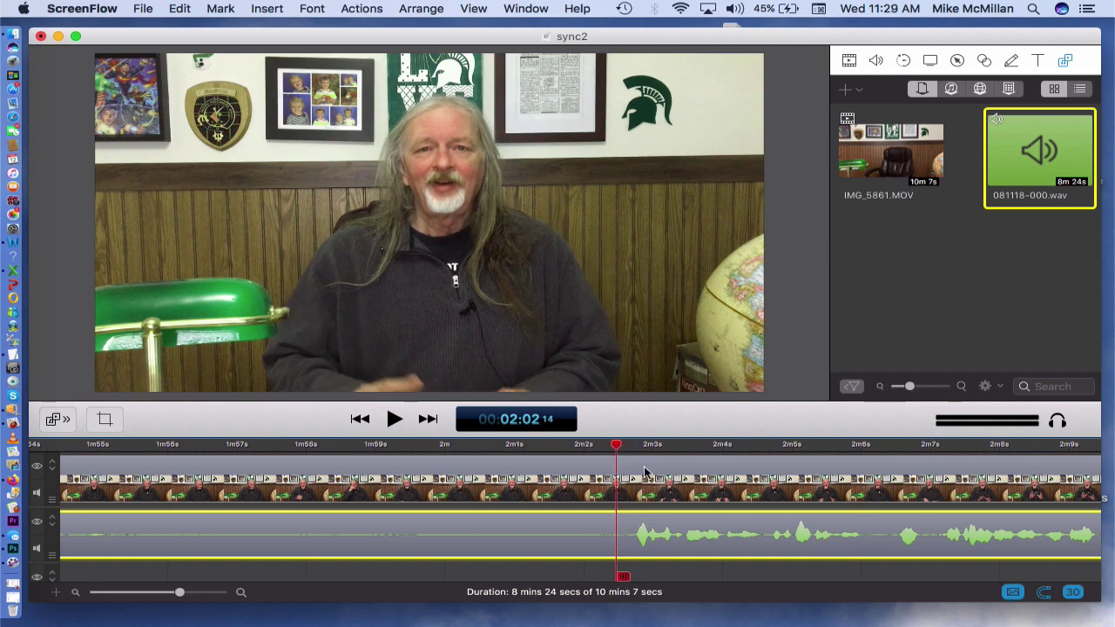
pyautogui.click(644, 471)
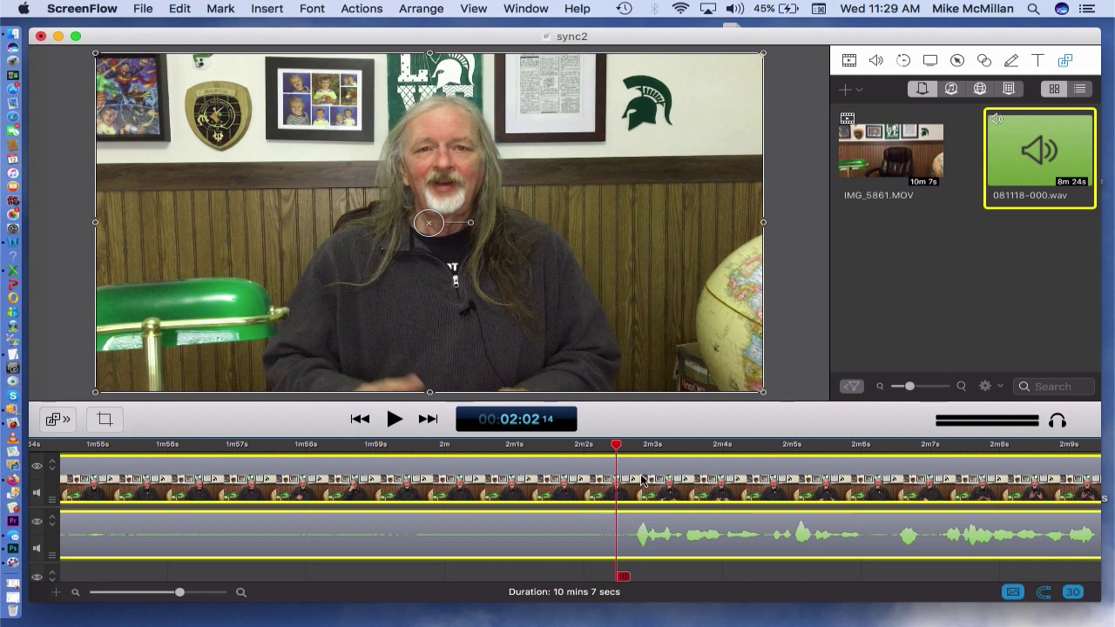
pyautogui.press('t')
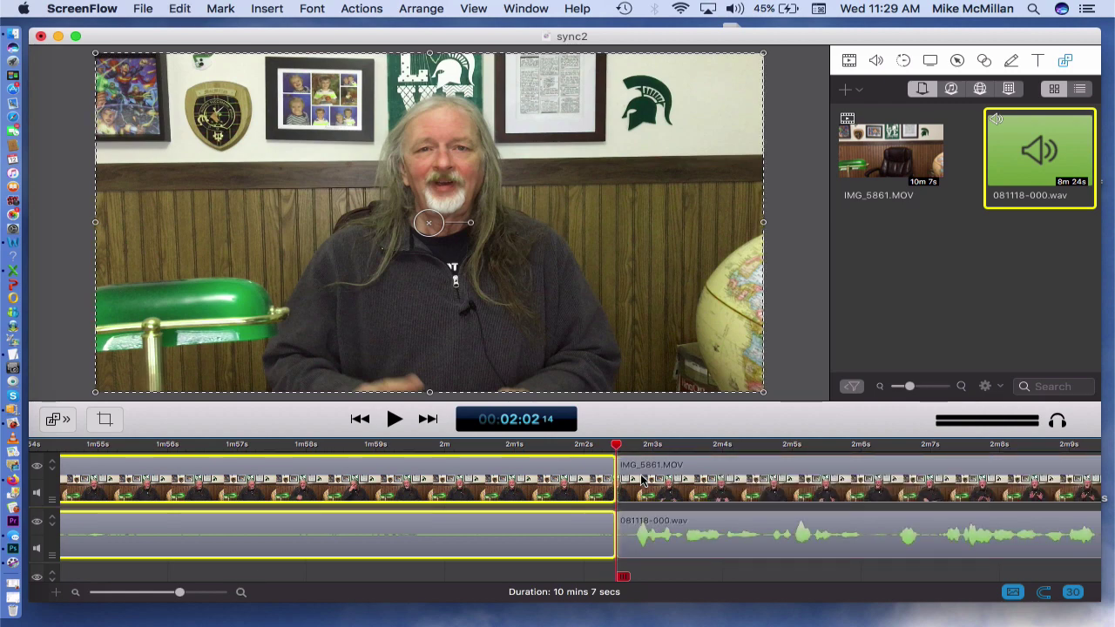
pyautogui.press('Delete')
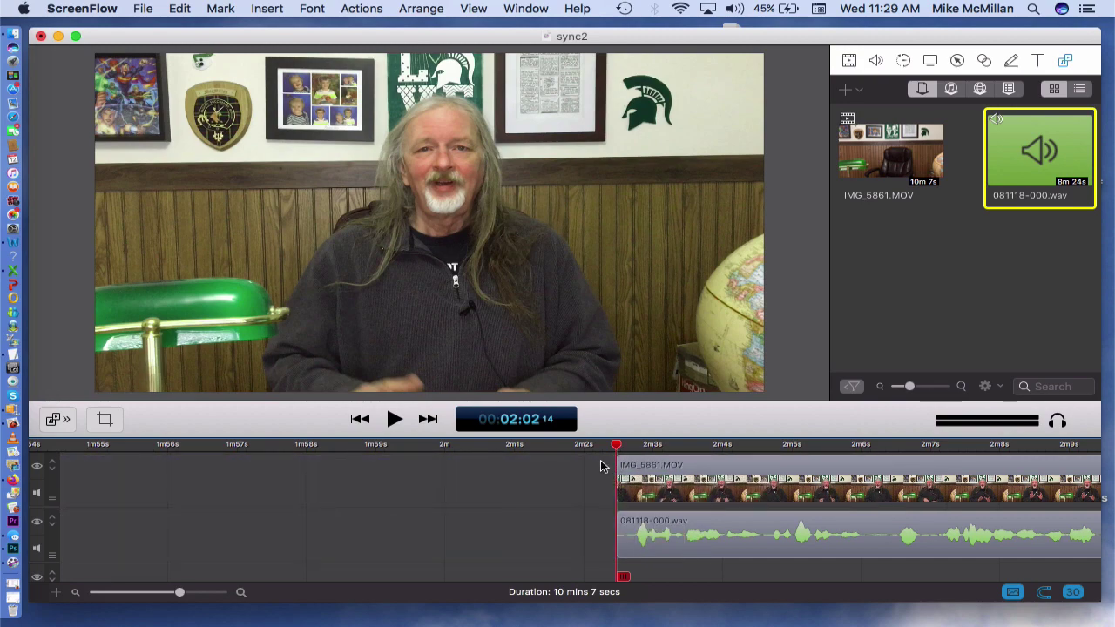
# - Move the remaining video and audio clips together to the start of the timeline and play the first six seconds
pyautogui.moveTo(600, 466); pyautogui.dragTo(699, 536)
pyautogui.moveTo(629, 547); pyautogui.dragTo(2, 381)
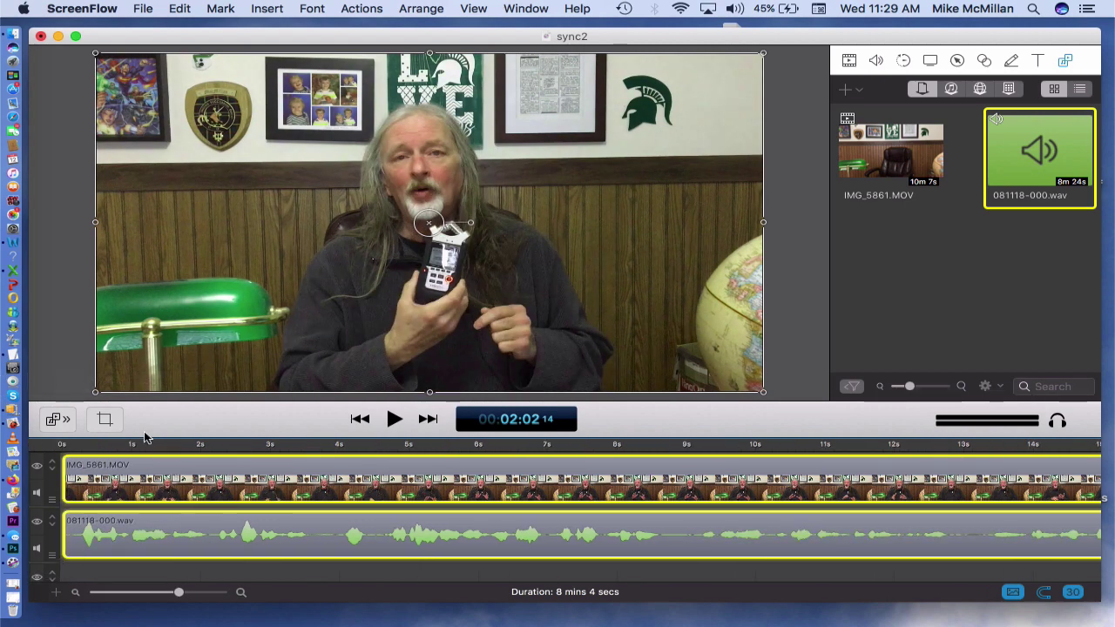
pyautogui.click(61, 445)
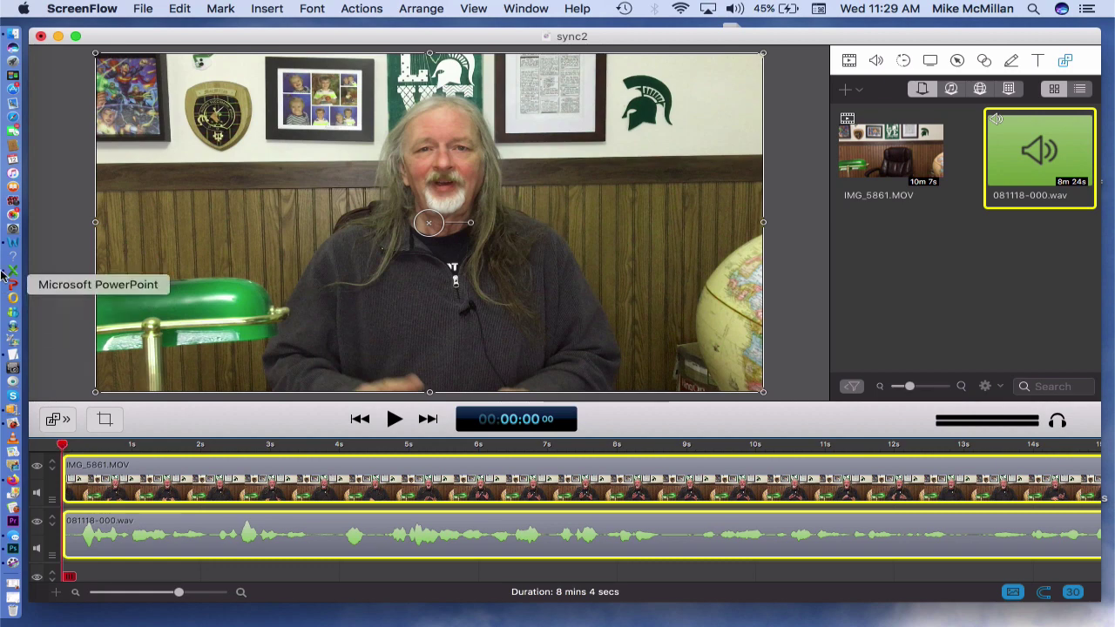
pyautogui.click(60, 294)
pyautogui.press('space')
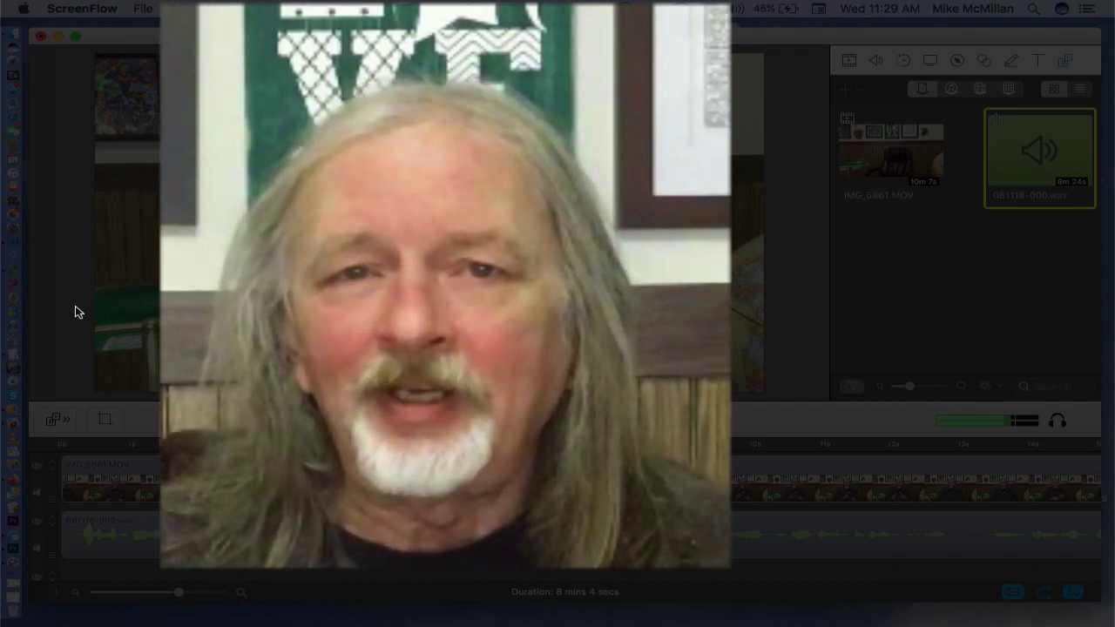
pyautogui.press('space')
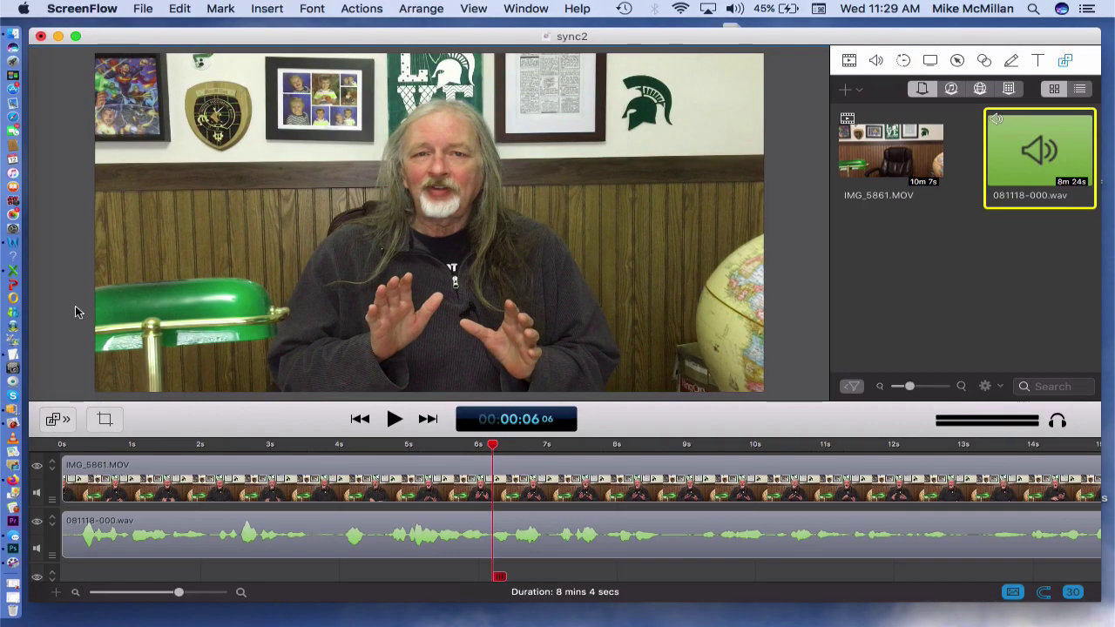